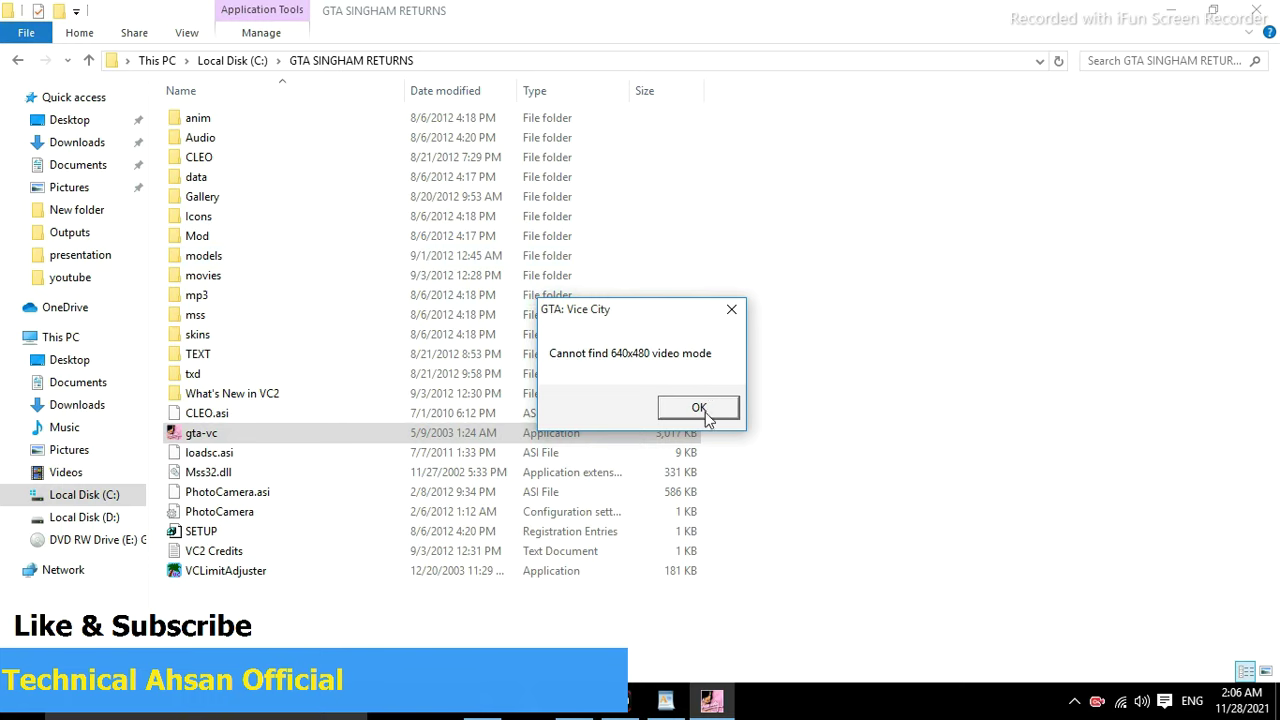
Step: Close the GTA SINGHAM RETURNS folder window and refresh the desktop
{"action": "left_click", "coordinate": [1240, 10]}
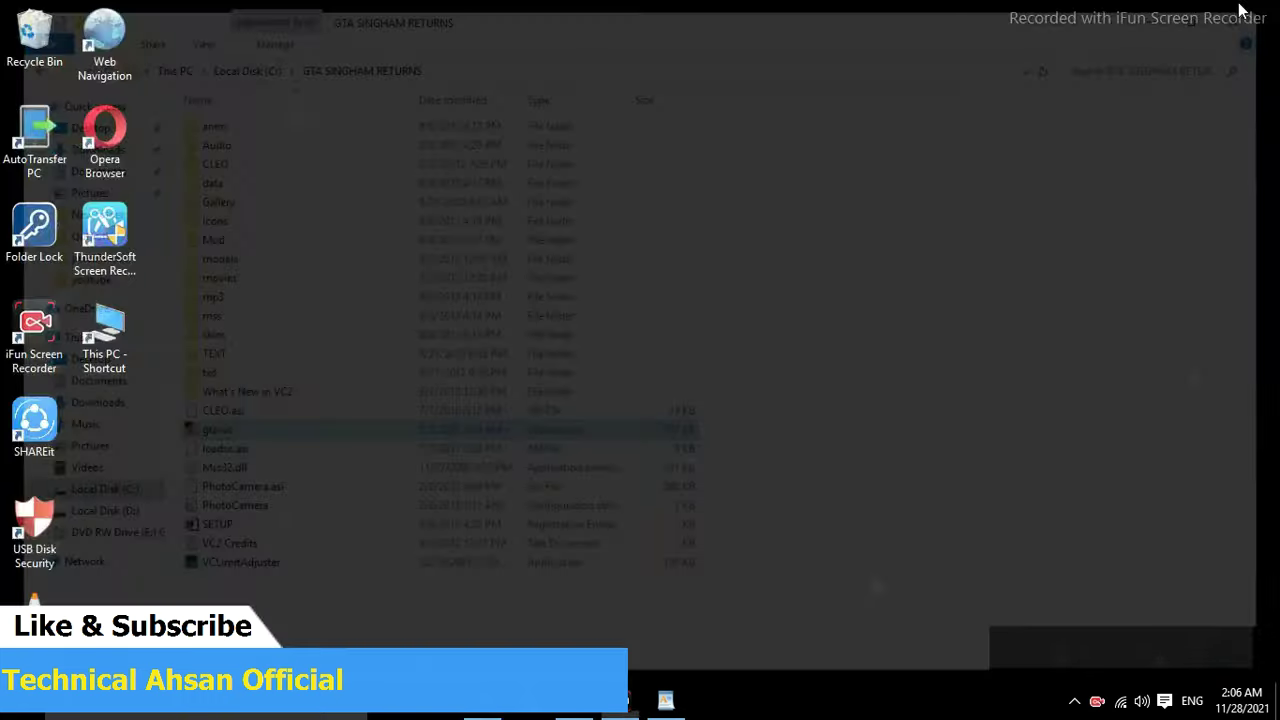
{"action": "right_click", "coordinate": [256, 157]}
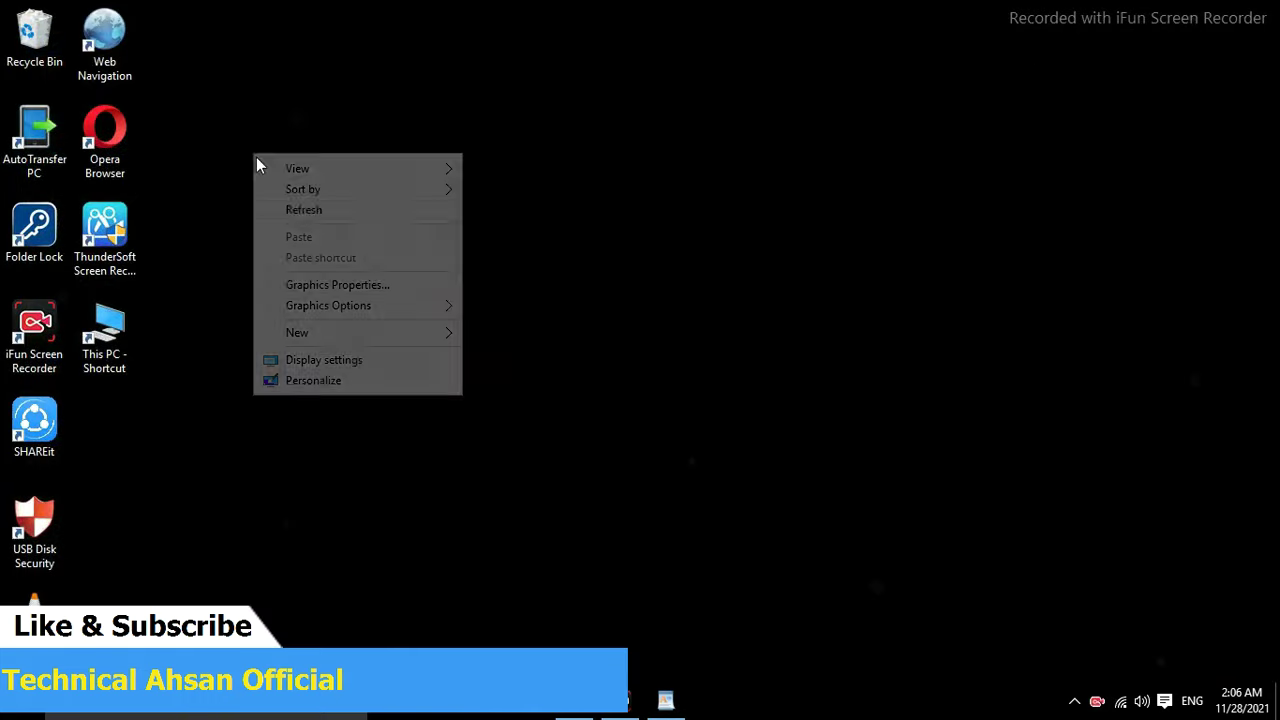
{"action": "left_click", "coordinate": [295, 211]}
{"action": "right_click", "coordinate": [339, 163]}
{"action": "left_click", "coordinate": [372, 214]}
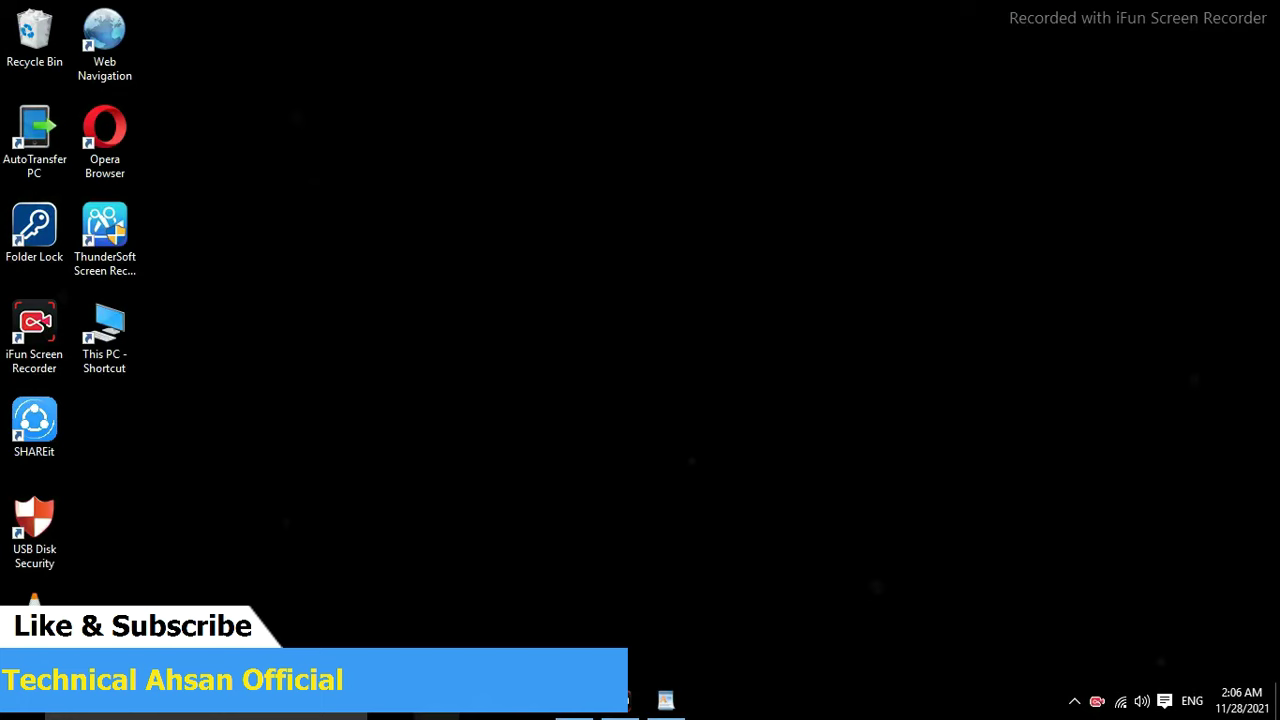
Step: Open Device Manager from the Control Panel's Hardware and Sound category and maximize its window
{"action": "left_click", "coordinate": [483, 700]}
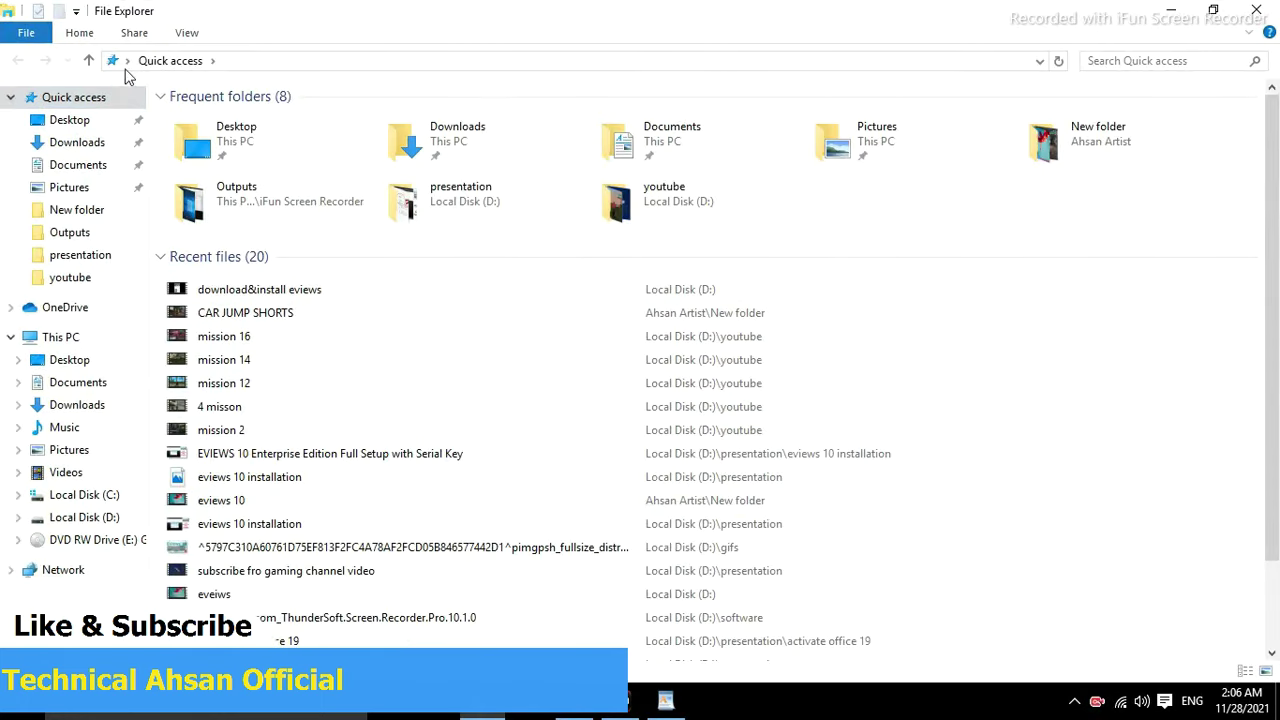
{"action": "left_click", "coordinate": [127, 61]}
{"action": "left_click", "coordinate": [145, 209]}
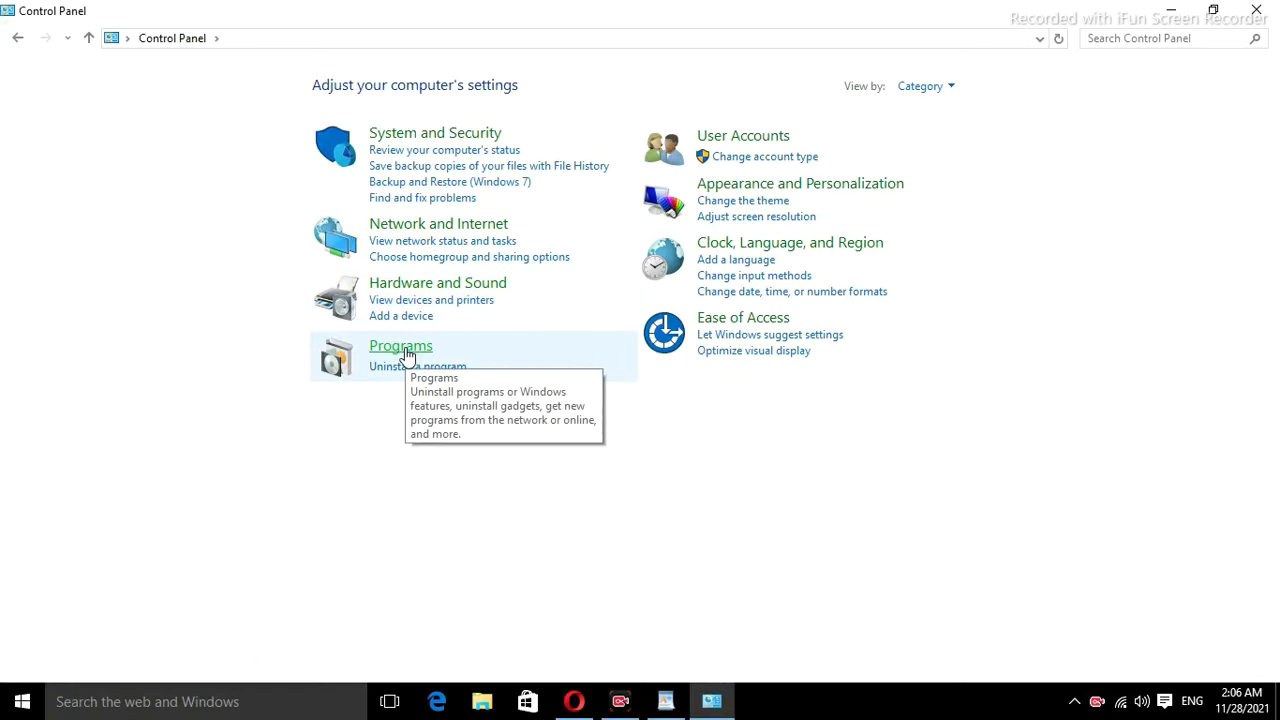
{"action": "left_click", "coordinate": [437, 285]}
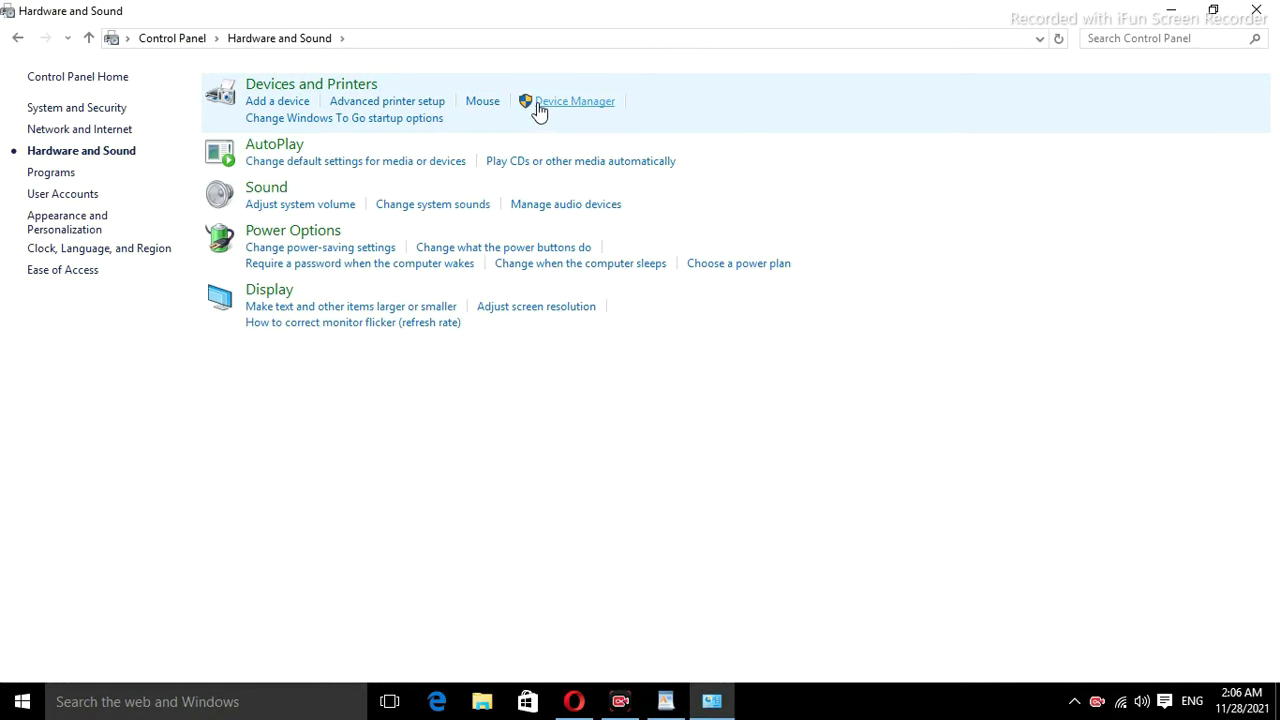
{"action": "left_click", "coordinate": [540, 111]}
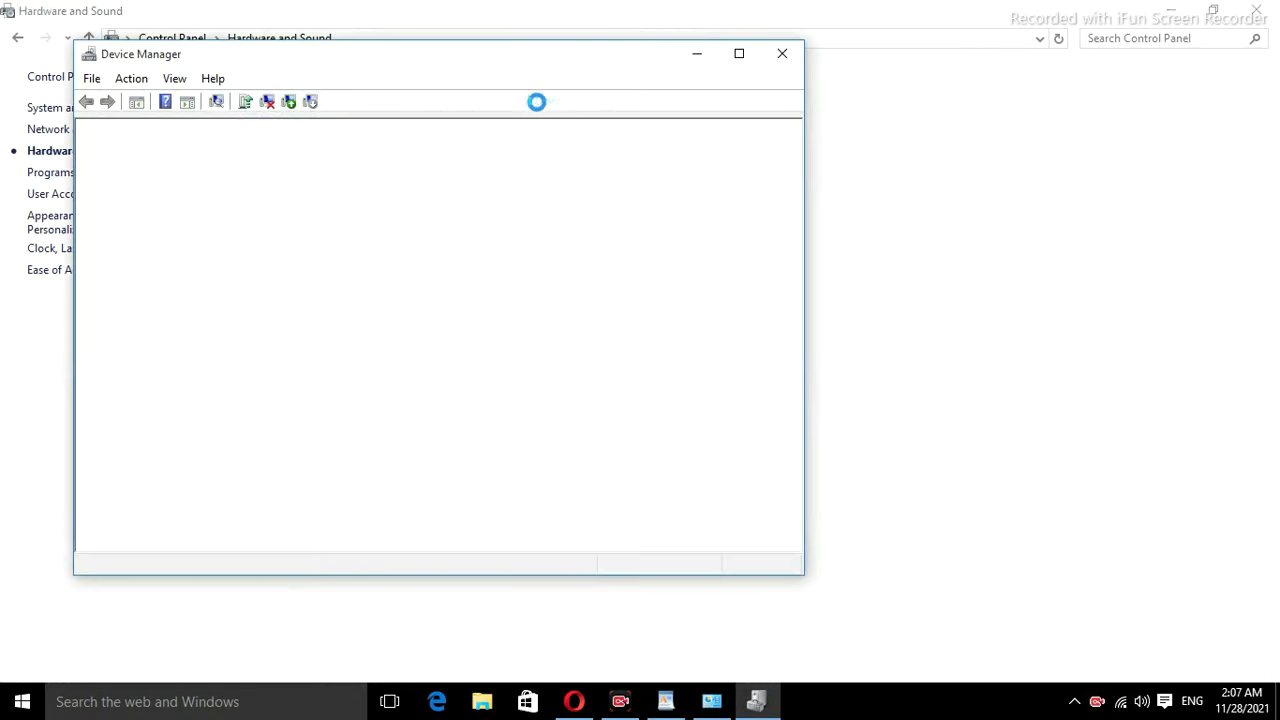
{"action": "left_click", "coordinate": [738, 55]}
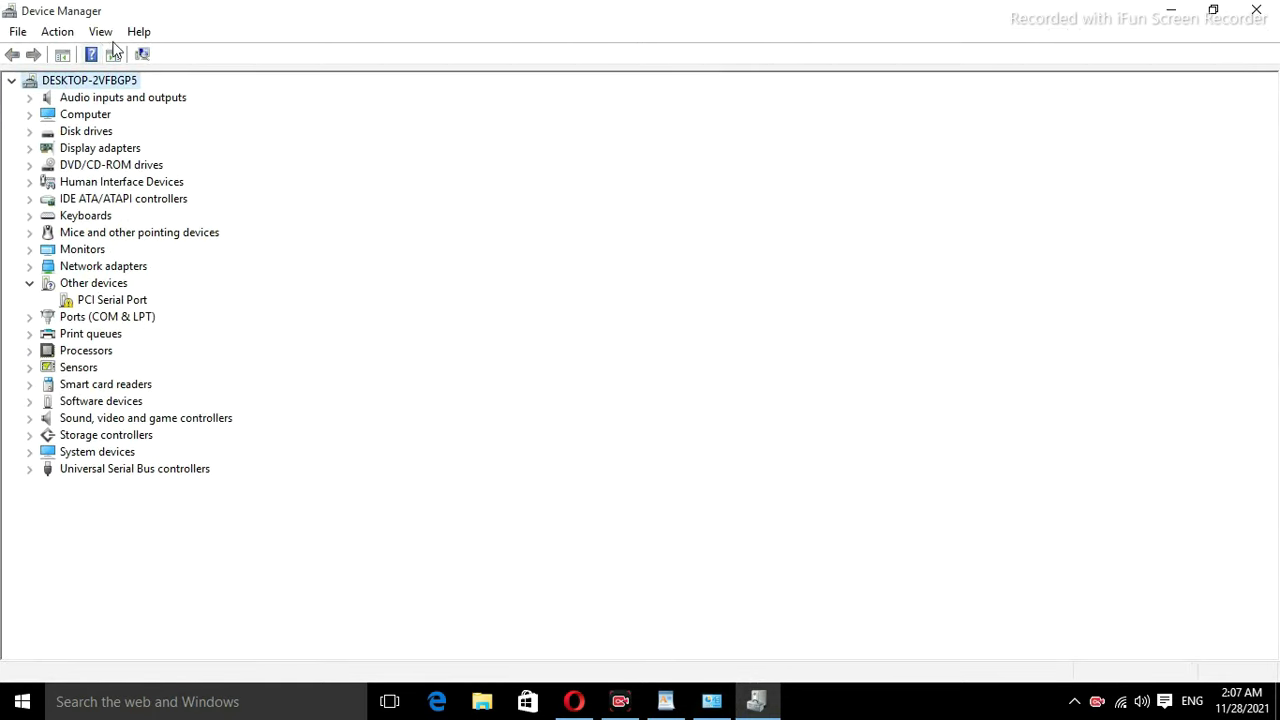
Step: Search automatically for updated driver software for the Intel(R) HD Graphics display adapter, and close Device Manager and Control Panel
{"action": "left_click", "coordinate": [142, 55]}
{"action": "double_click", "coordinate": [105, 150]}
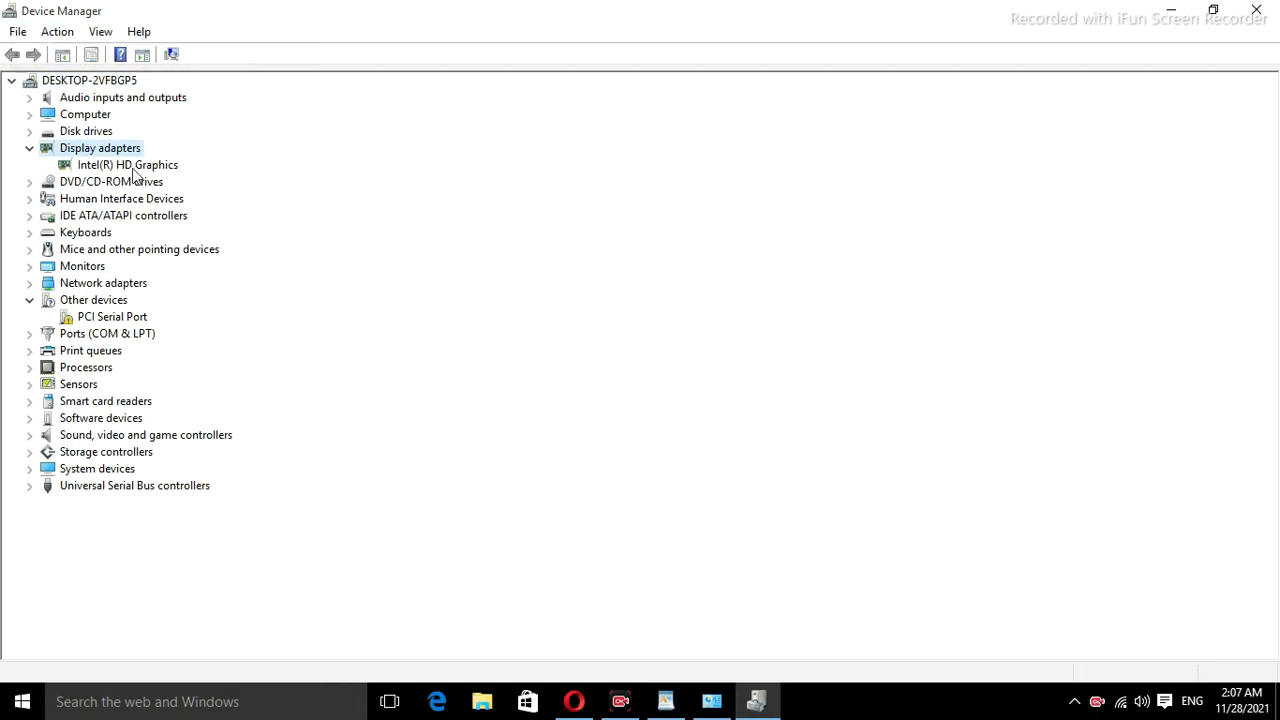
{"action": "right_click", "coordinate": [113, 165]}
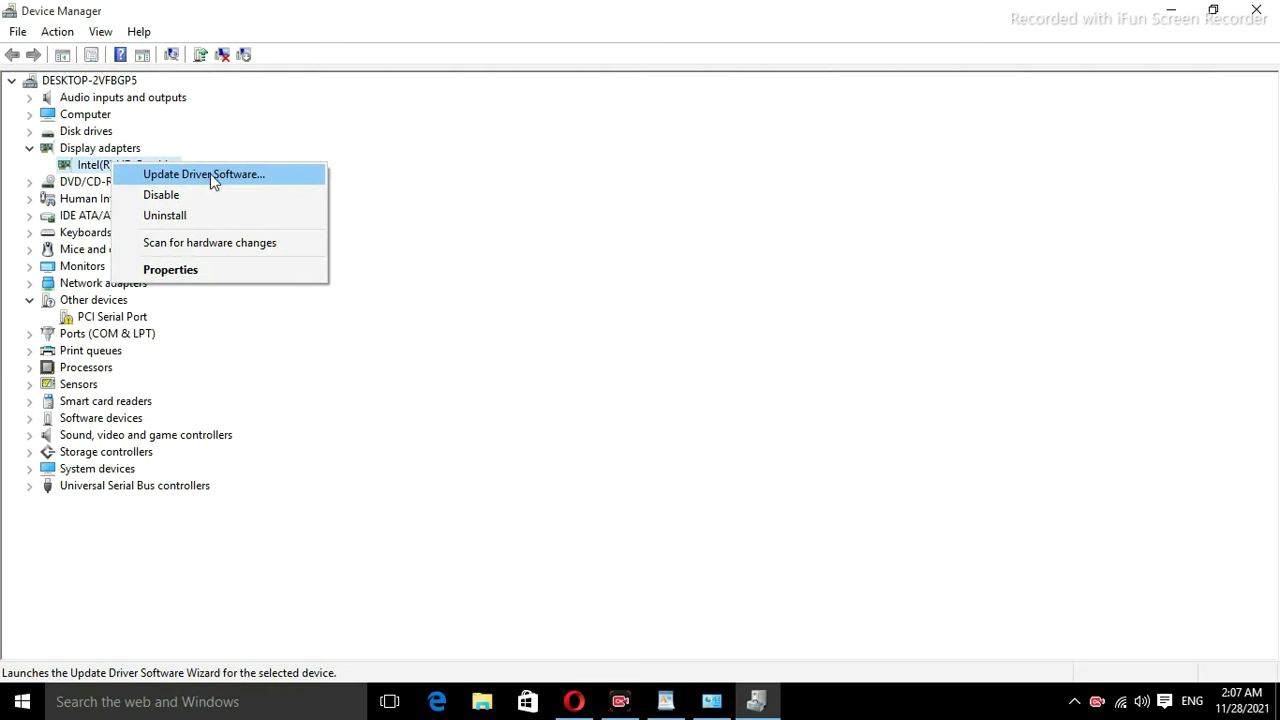
{"action": "left_click", "coordinate": [210, 174]}
{"action": "left_click_drag", "start_coordinate": [503, 183], "coordinate": [419, 110]}
{"action": "left_click", "coordinate": [512, 260]}
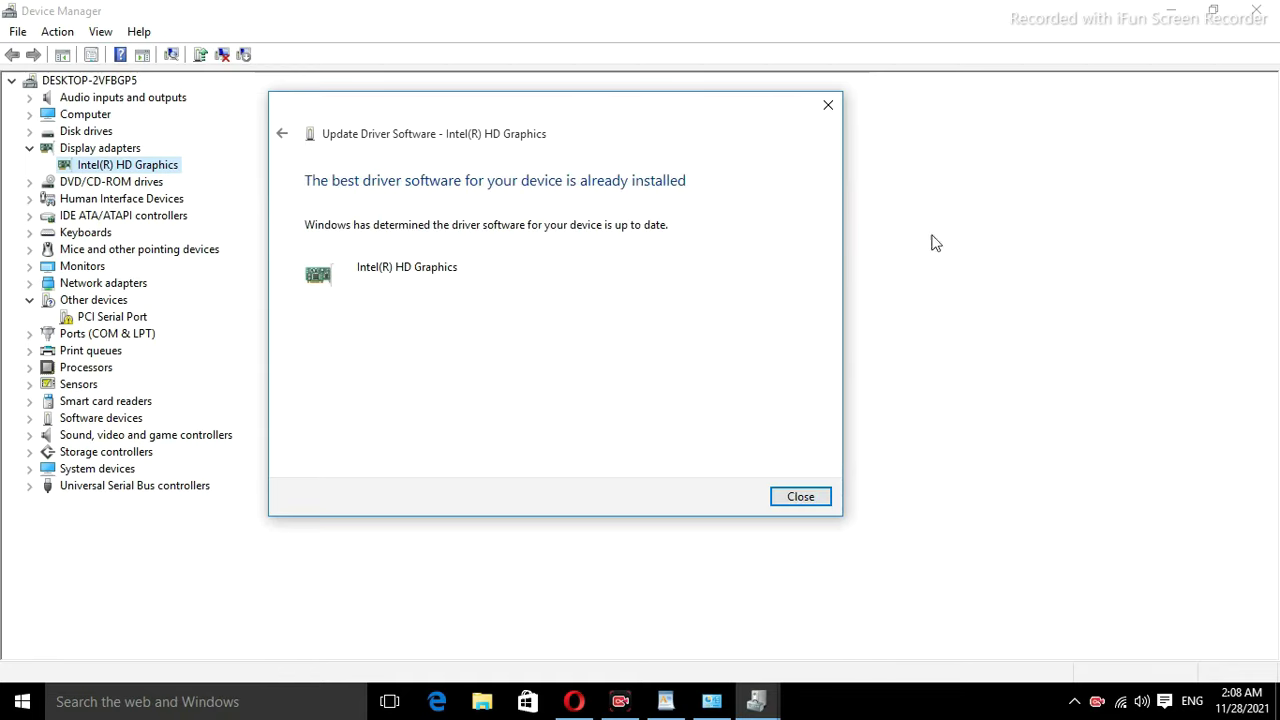
{"action": "left_click", "coordinate": [815, 497]}
{"action": "left_click", "coordinate": [1262, 10]}
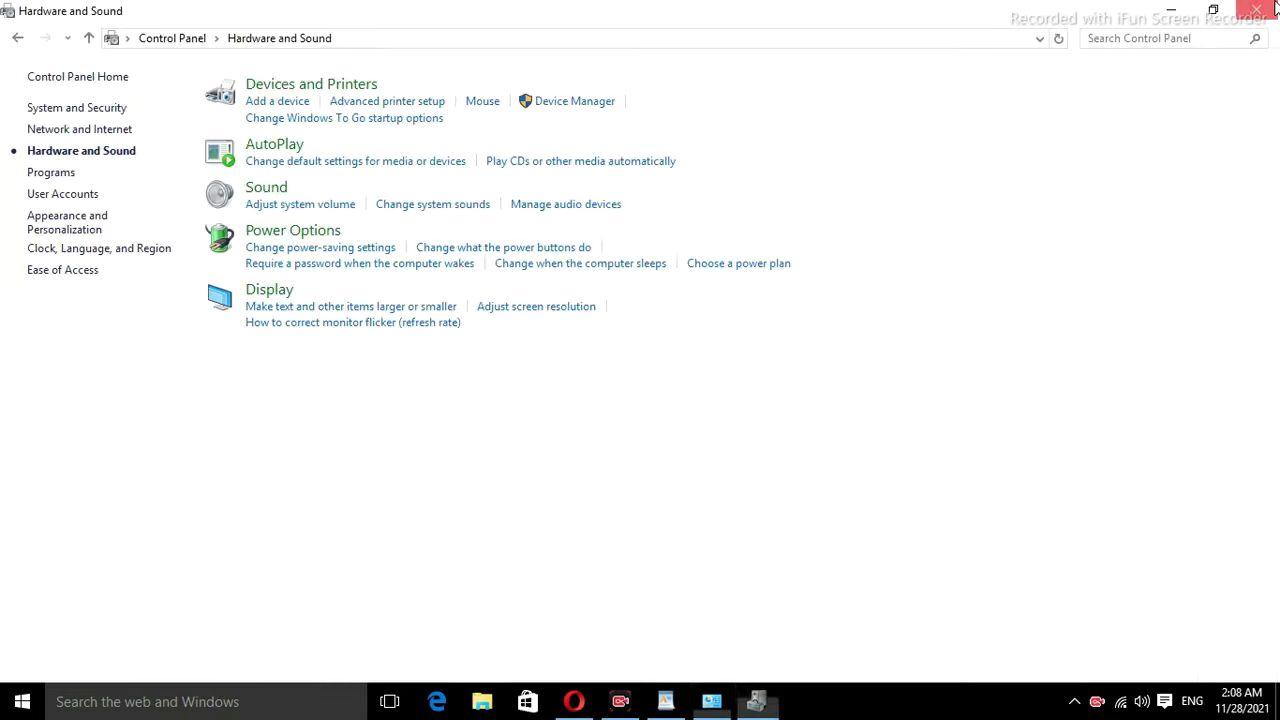
{"action": "left_click", "coordinate": [1270, 8]}
Step: Open the Intel Graphics and Media Control Panel in Advanced Mode from the desktop
{"action": "right_click", "coordinate": [624, 109]}
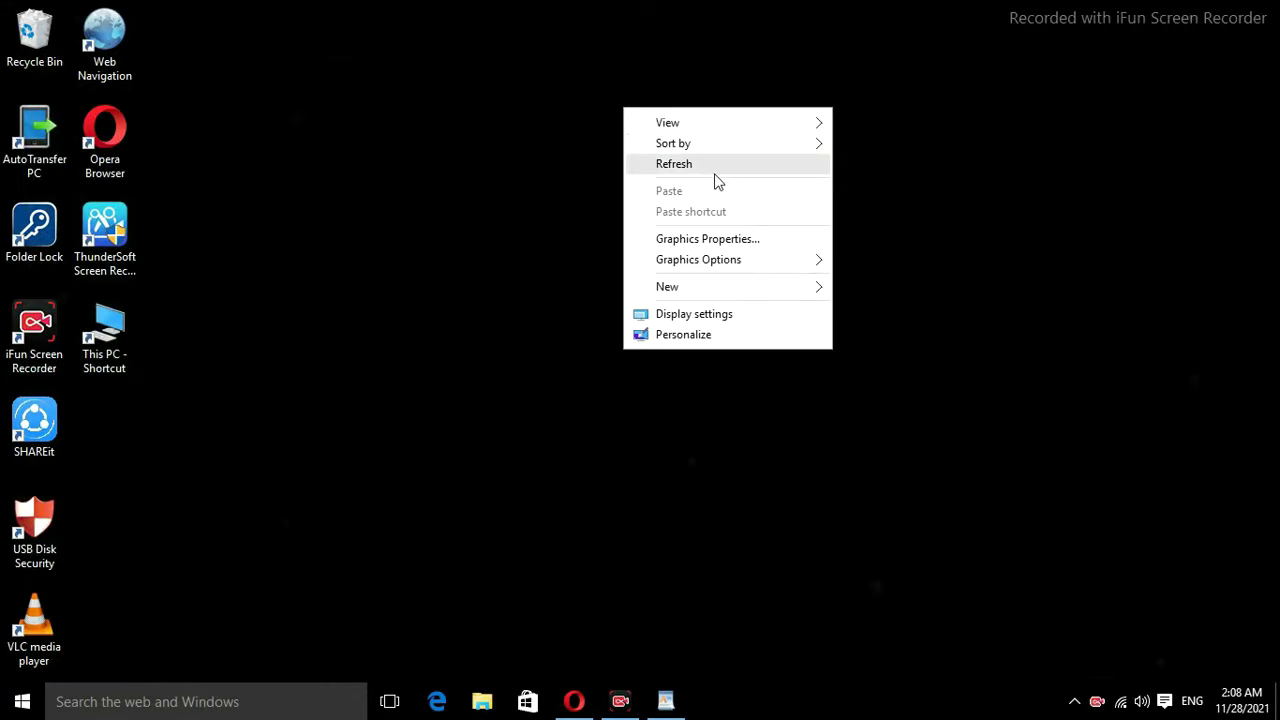
{"action": "right_click", "coordinate": [384, 110]}
{"action": "right_click", "coordinate": [384, 110]}
{"action": "mouse_move", "coordinate": [485, 262]}
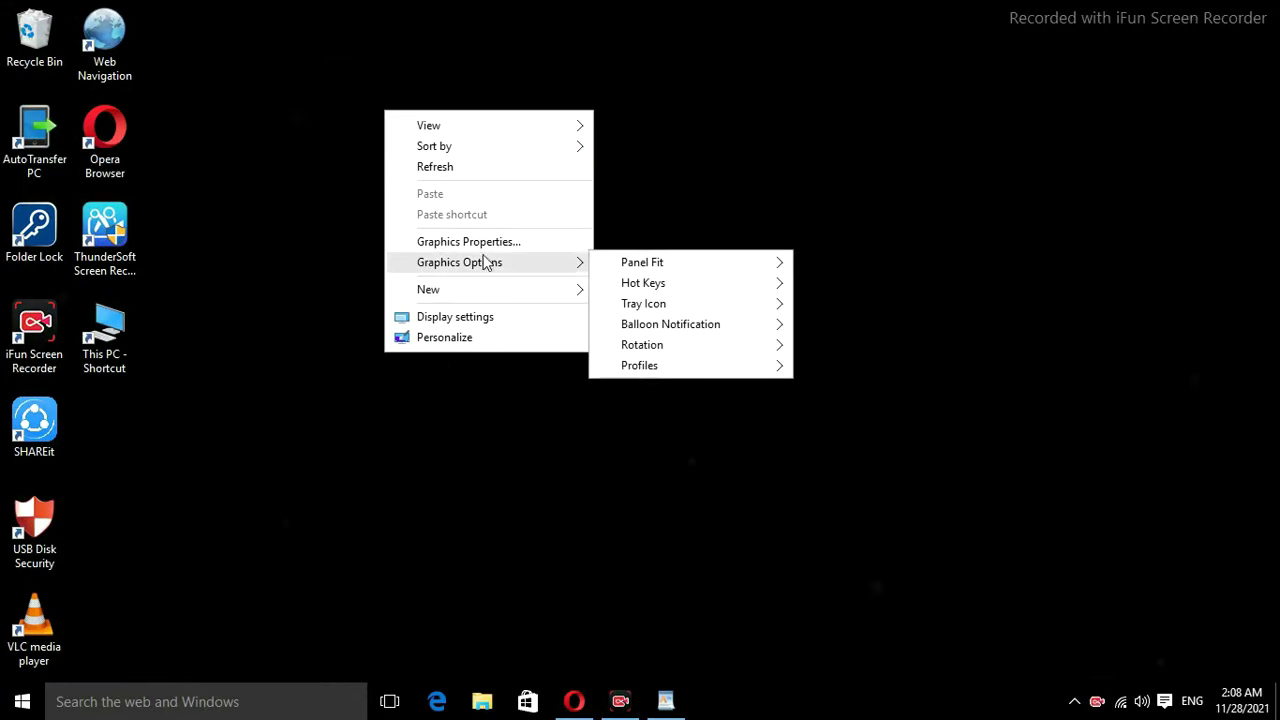
{"action": "left_click", "coordinate": [446, 242]}
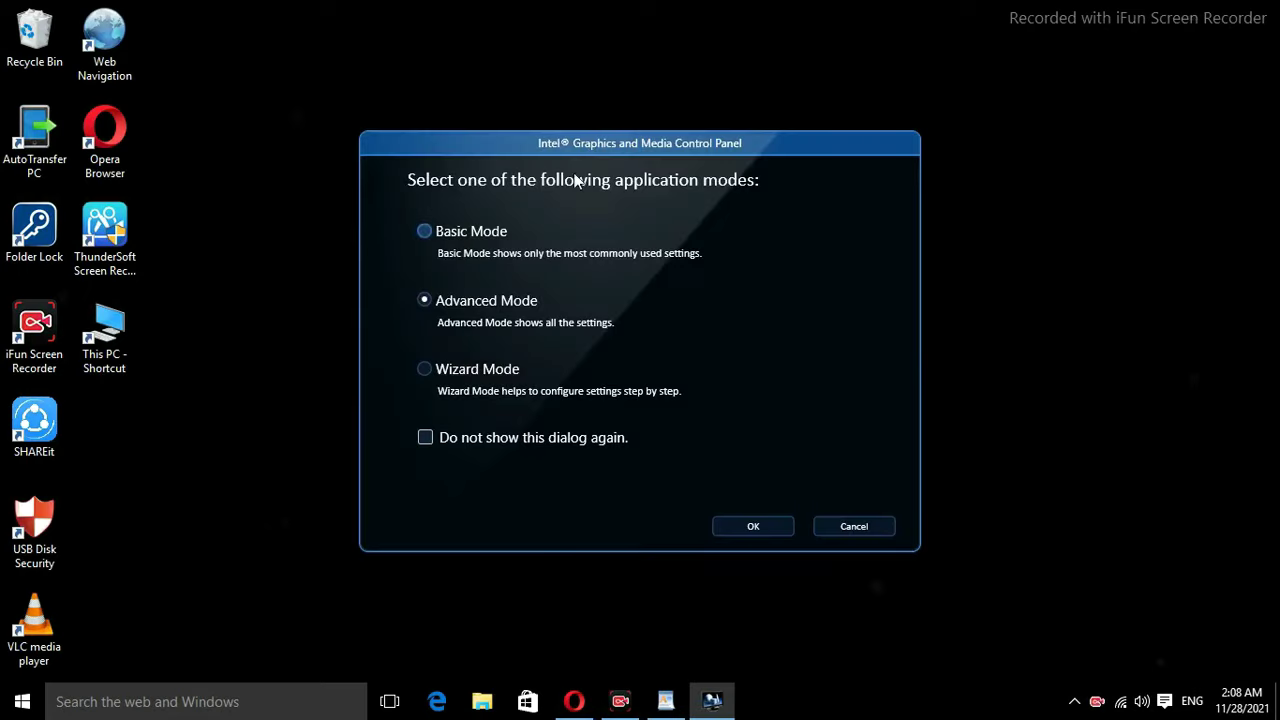
{"action": "left_click_drag", "start_coordinate": [620, 127], "coordinate": [619, 64]}
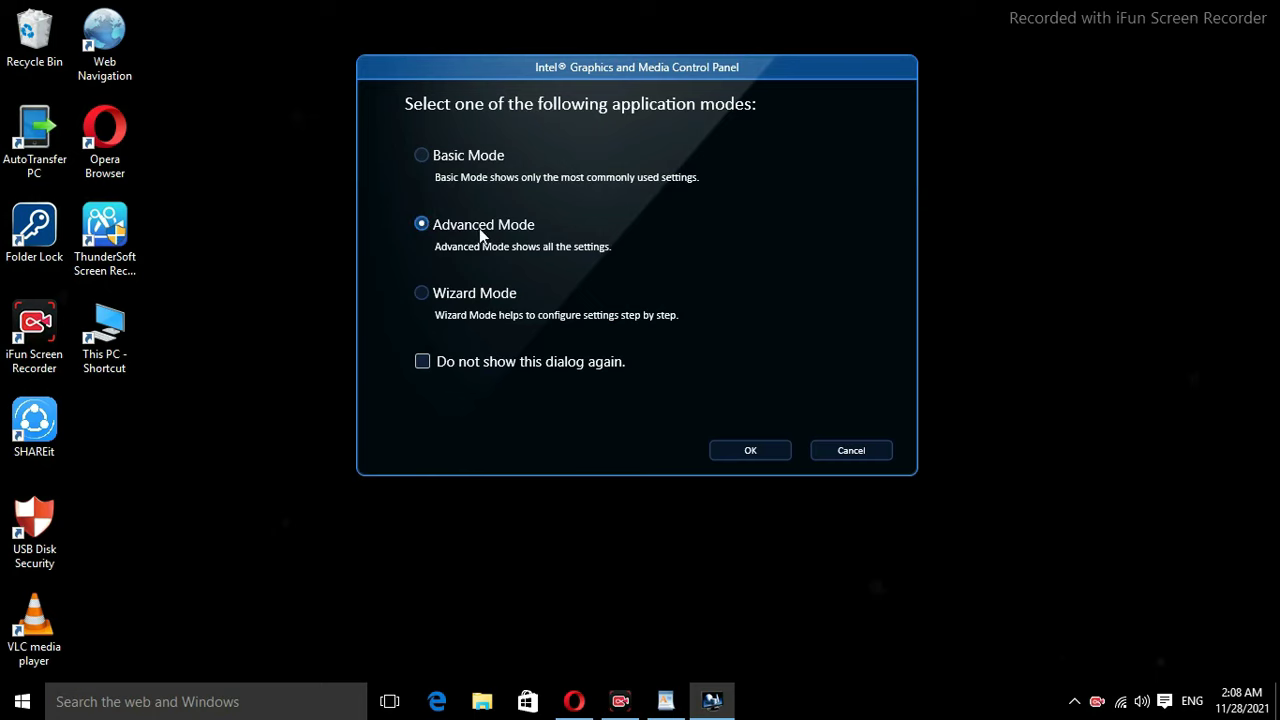
{"action": "left_click", "coordinate": [745, 451]}
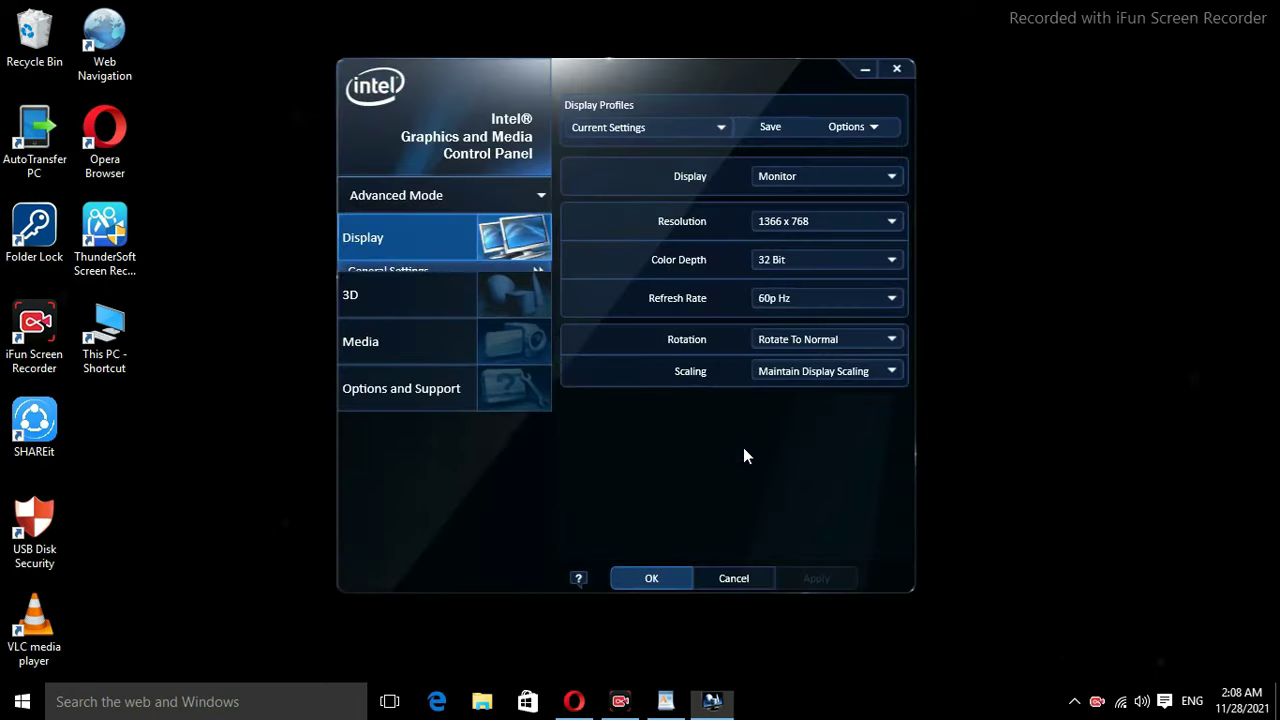
Step: Add a custom monitor resolution with width 640, height 480, refresh rate 60 and 32 Bit color depth
{"action": "left_click", "coordinate": [369, 345]}
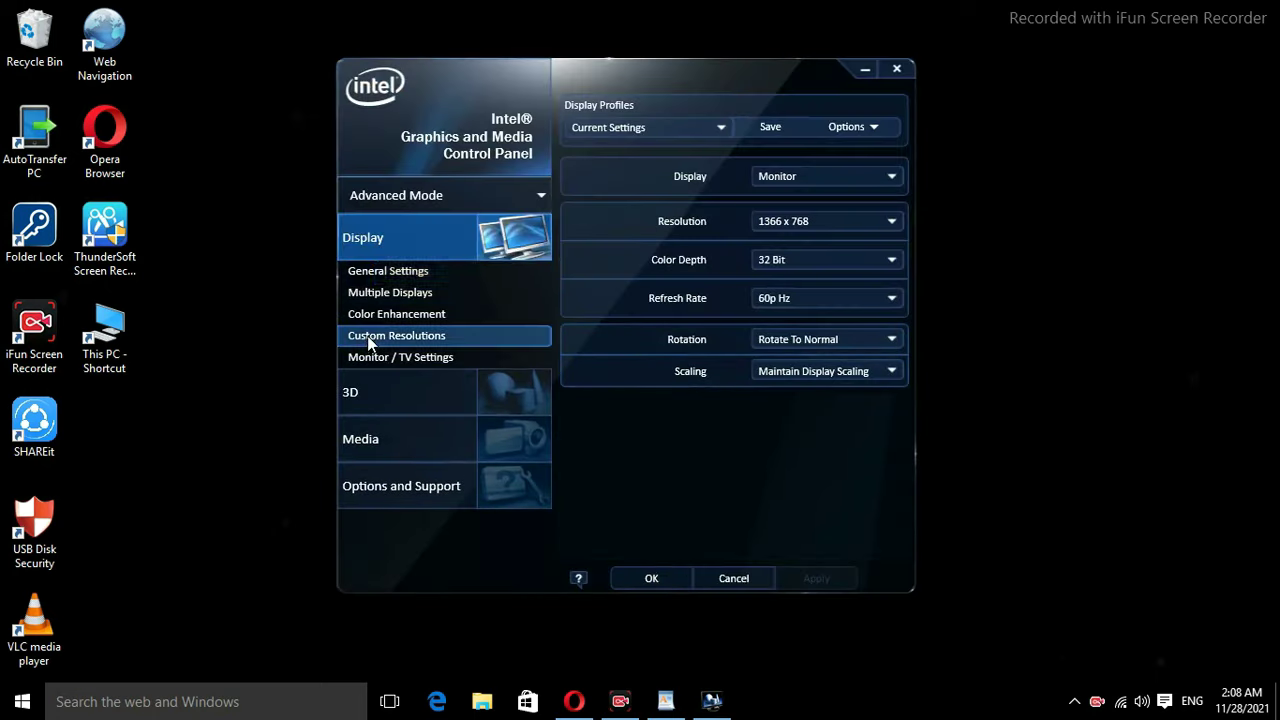
{"action": "left_click", "coordinate": [599, 400]}
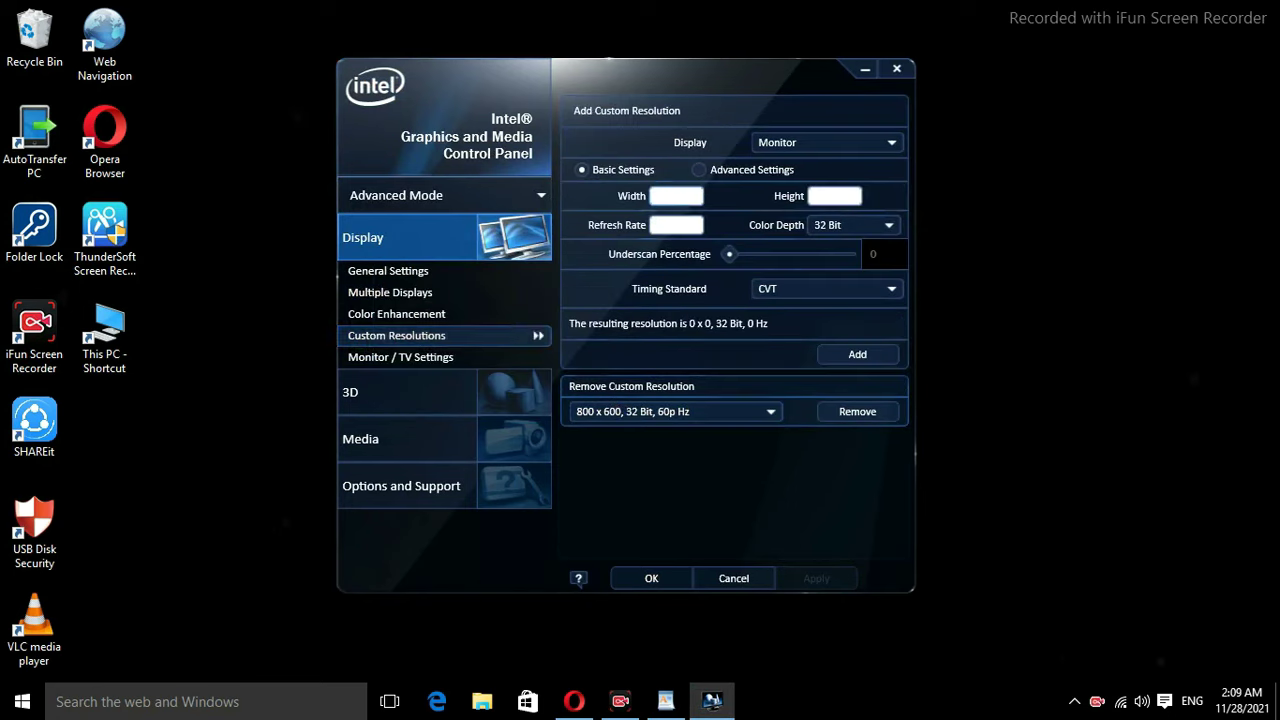
{"action": "type", "text": "640"}
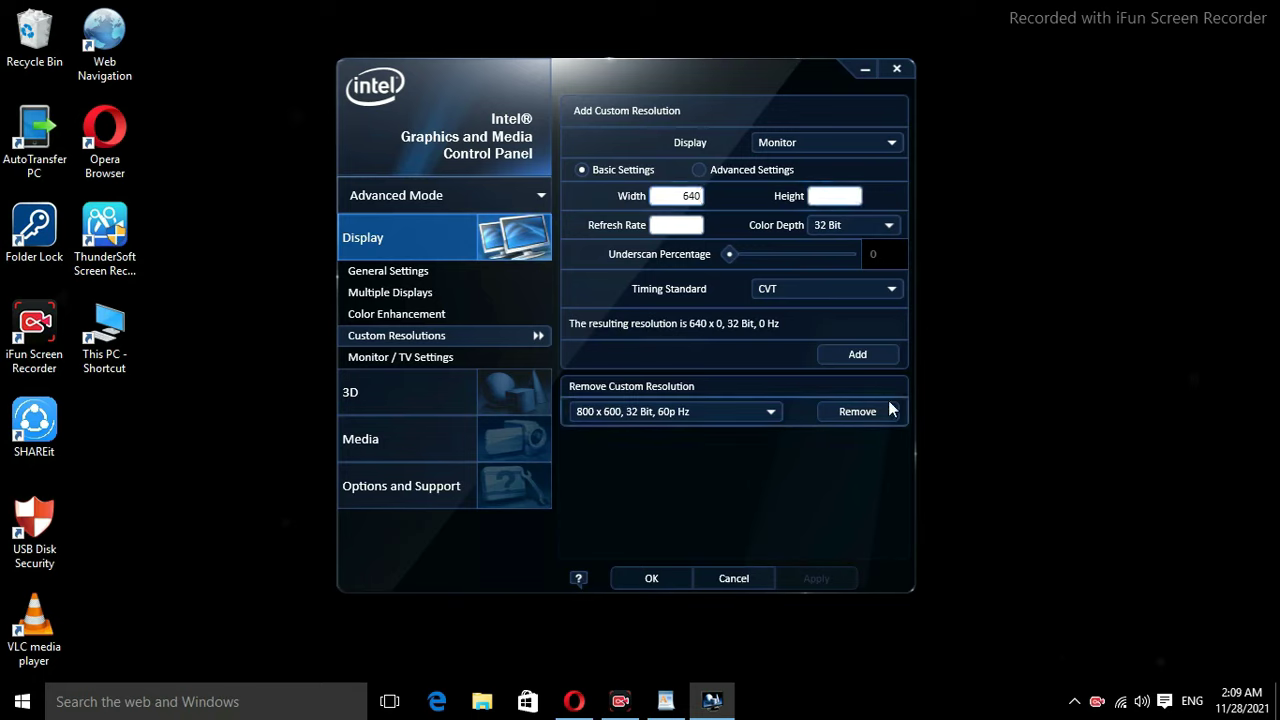
{"action": "type", "text": "480"}
{"action": "type", "text": "60"}
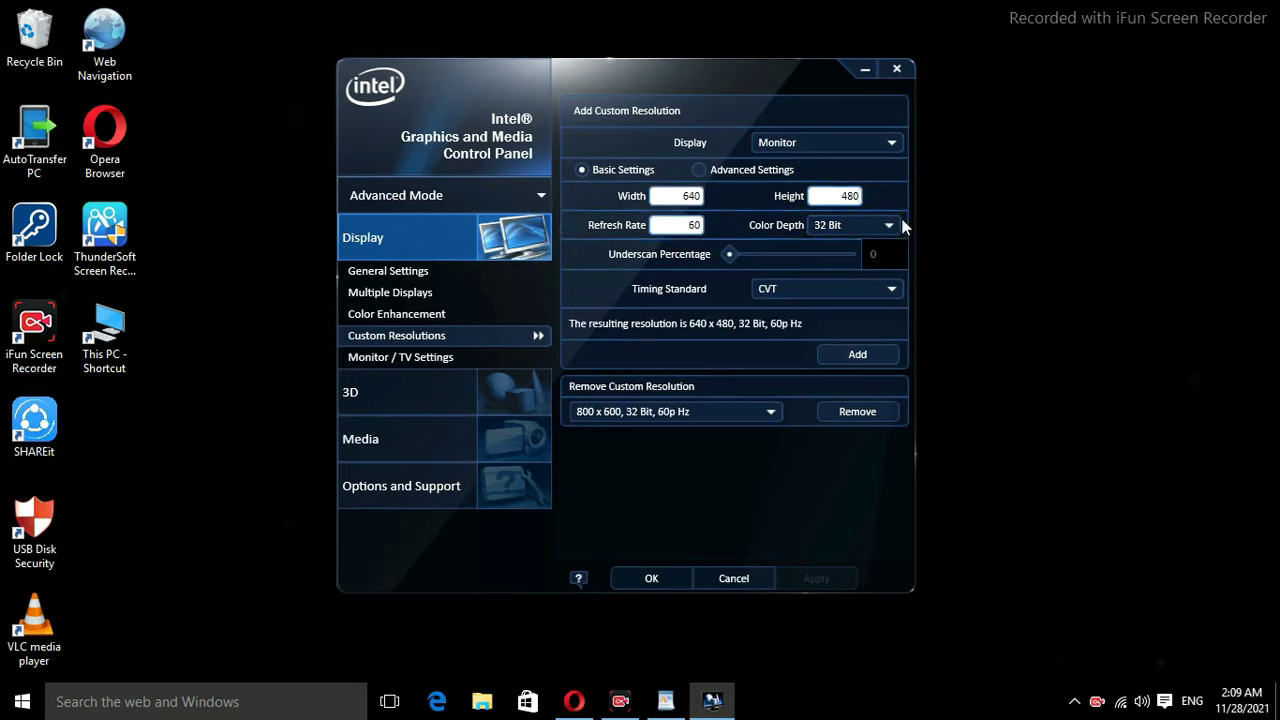
{"action": "left_click", "coordinate": [891, 221]}
{"action": "left_click", "coordinate": [891, 221]}
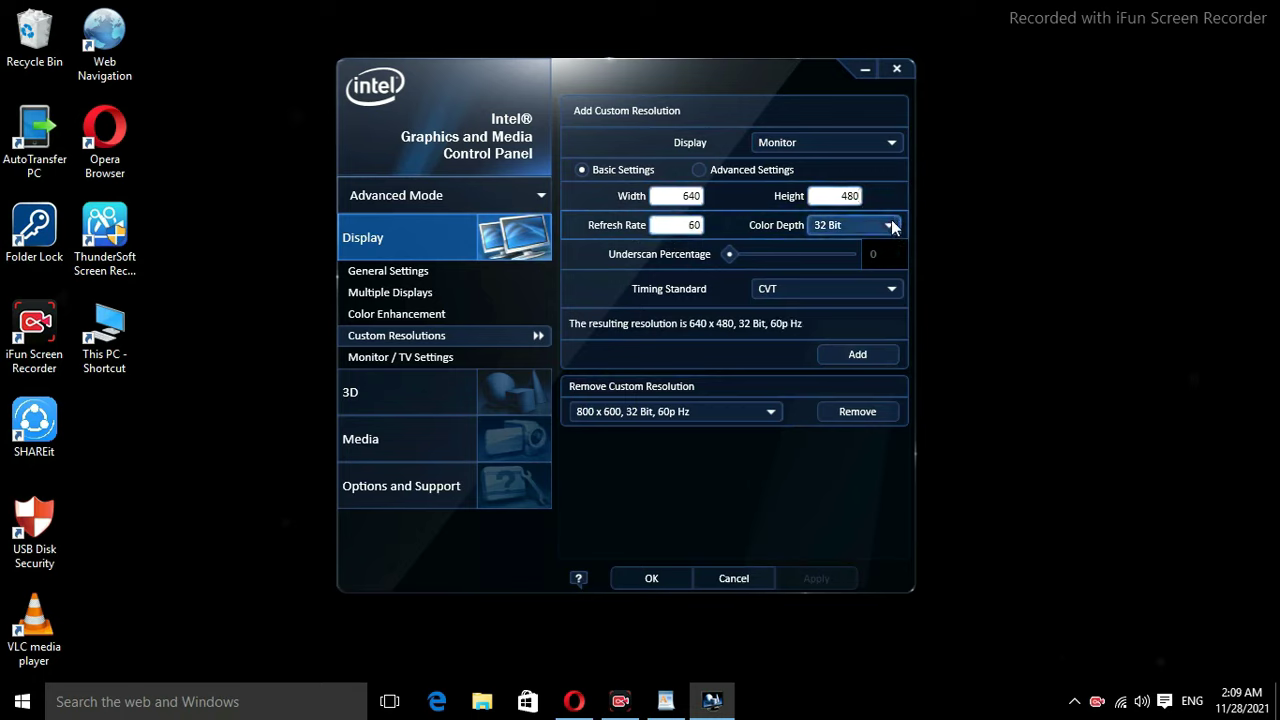
{"action": "left_click", "coordinate": [870, 356]}
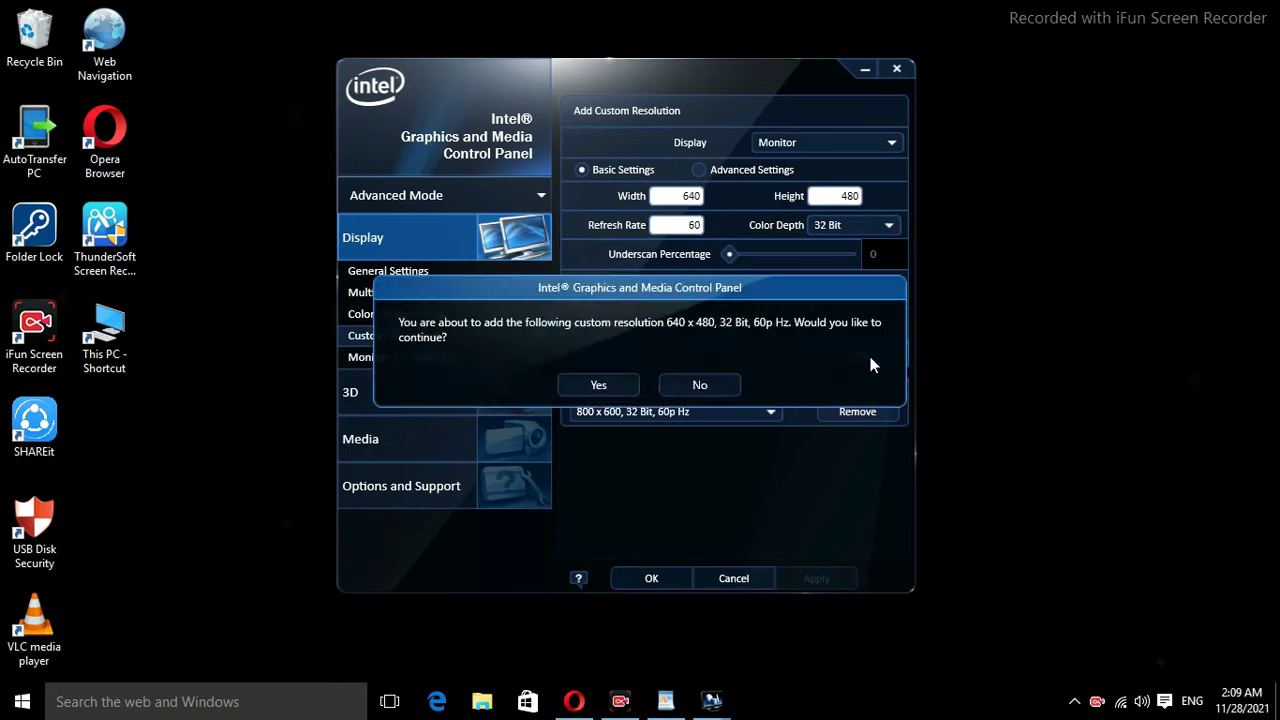
{"action": "left_click", "coordinate": [596, 385]}
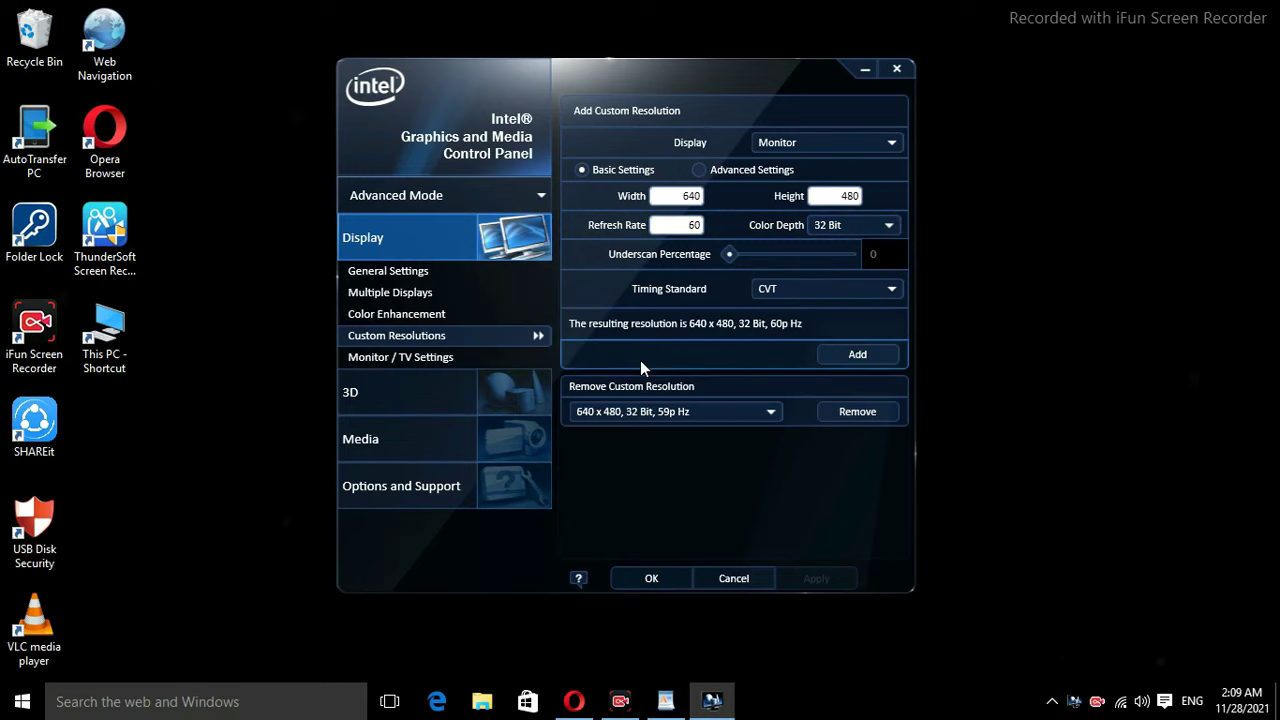
Step: Add the 640 x 480 custom resolution again, overwriting the existing entry, and close the graphics control panel with its settings accepted
{"action": "left_click", "coordinate": [852, 358]}
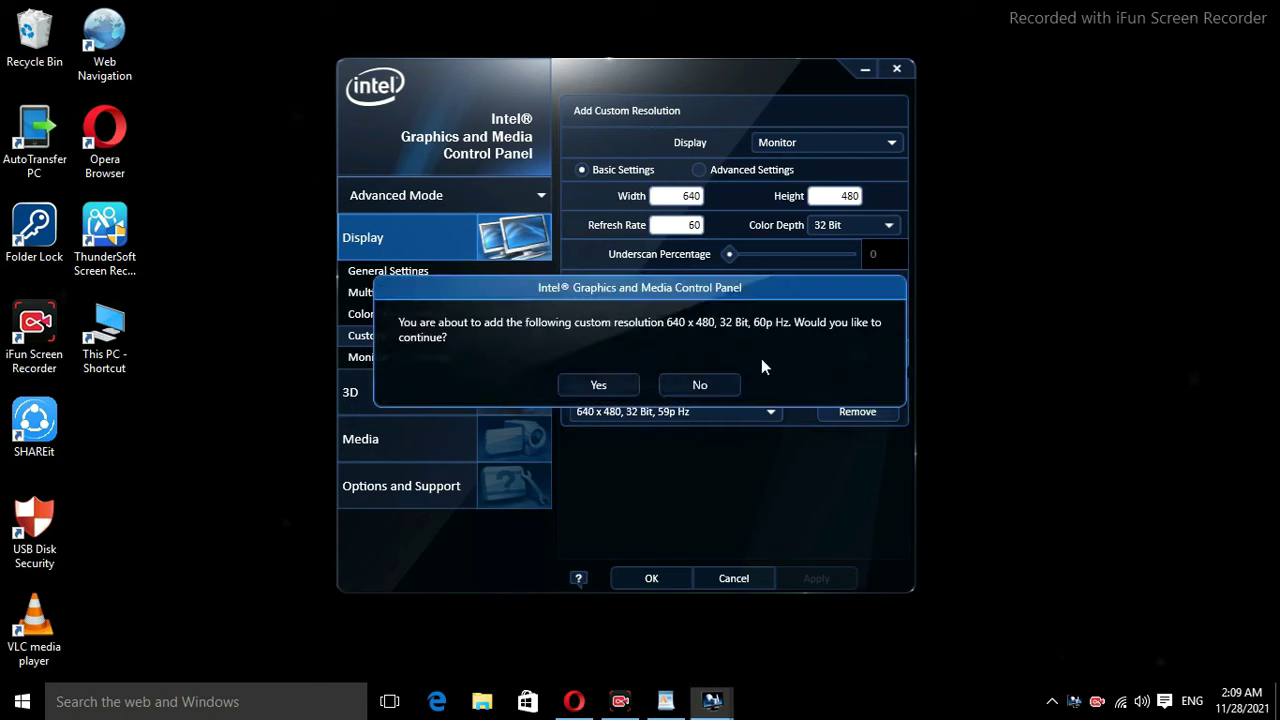
{"action": "left_click", "coordinate": [609, 388]}
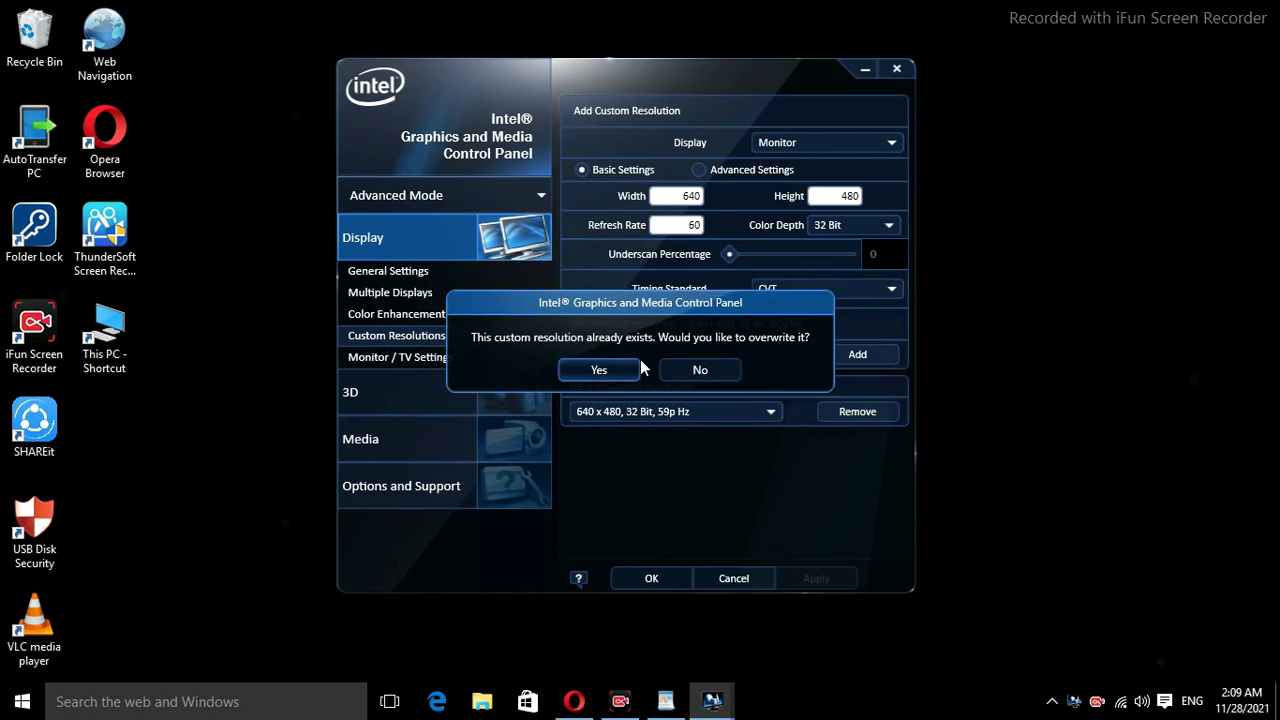
{"action": "left_click", "coordinate": [600, 372]}
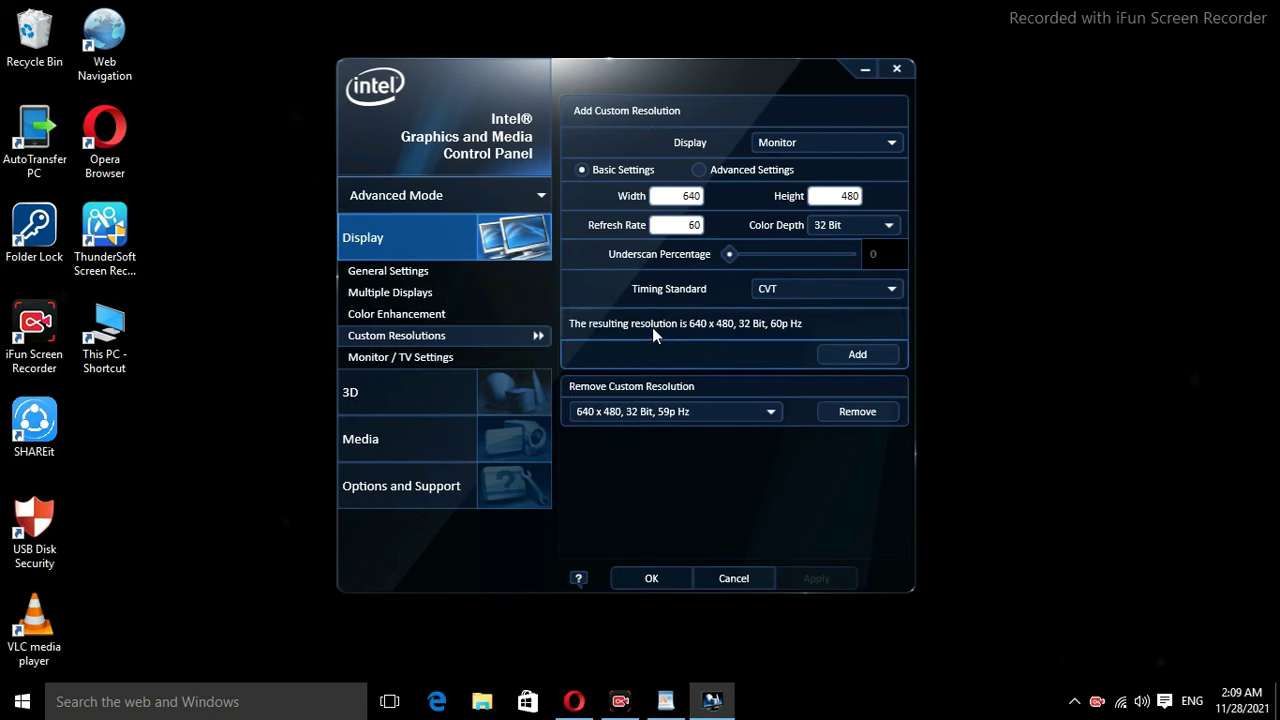
{"action": "left_click", "coordinate": [652, 579]}
{"action": "right_click", "coordinate": [453, 155]}
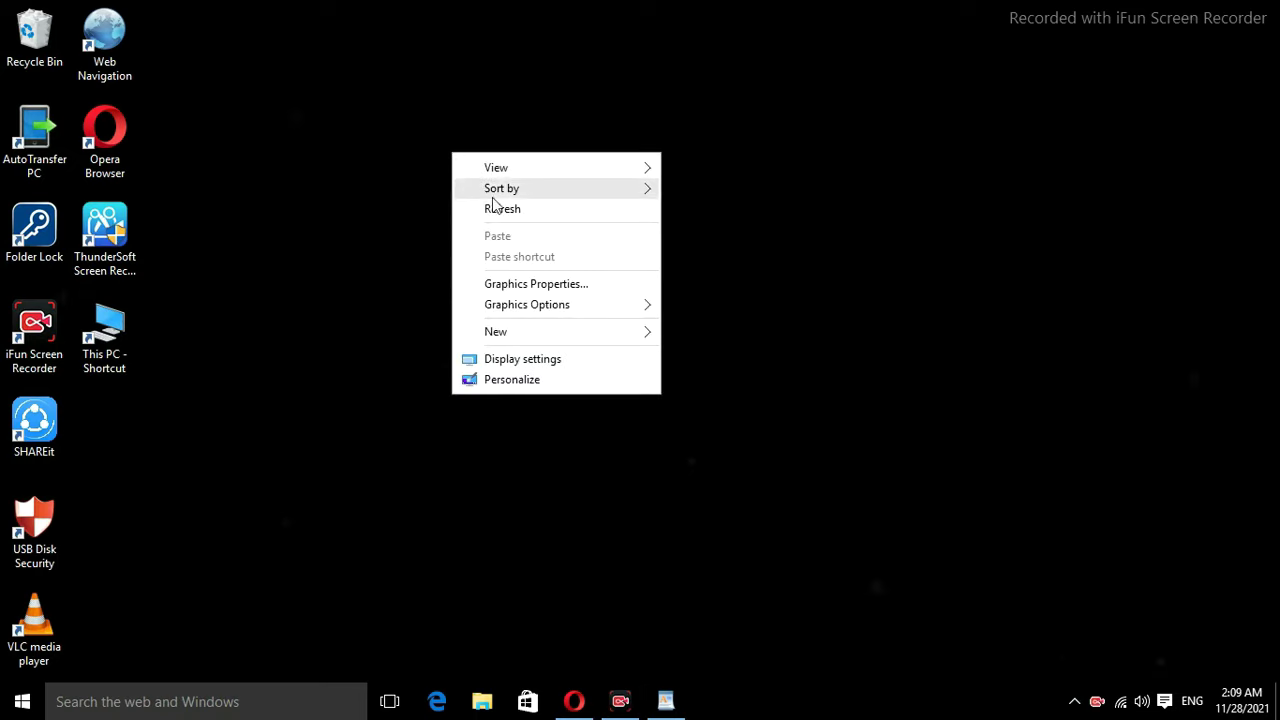
{"action": "left_click", "coordinate": [507, 220]}
{"action": "right_click", "coordinate": [446, 149]}
{"action": "left_click", "coordinate": [491, 210]}
{"action": "right_click", "coordinate": [449, 152]}
{"action": "left_click", "coordinate": [499, 207]}
{"action": "right_click", "coordinate": [485, 190]}
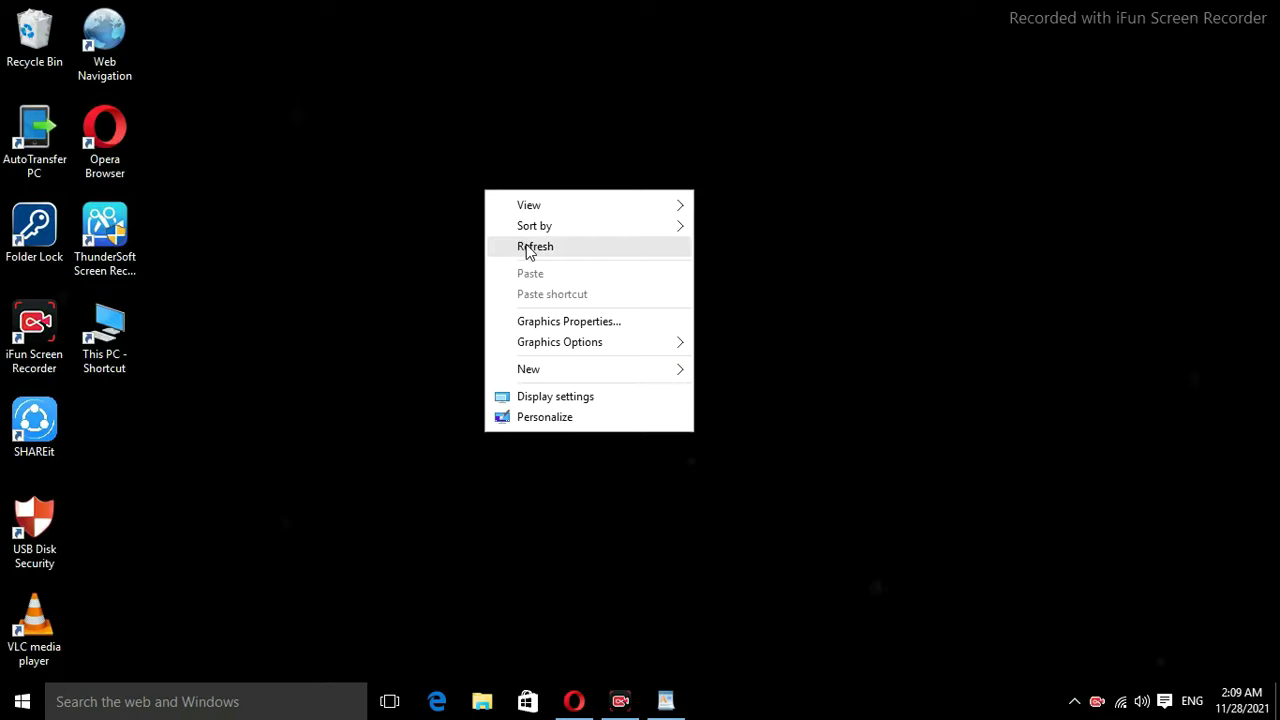
{"action": "left_click", "coordinate": [528, 250]}
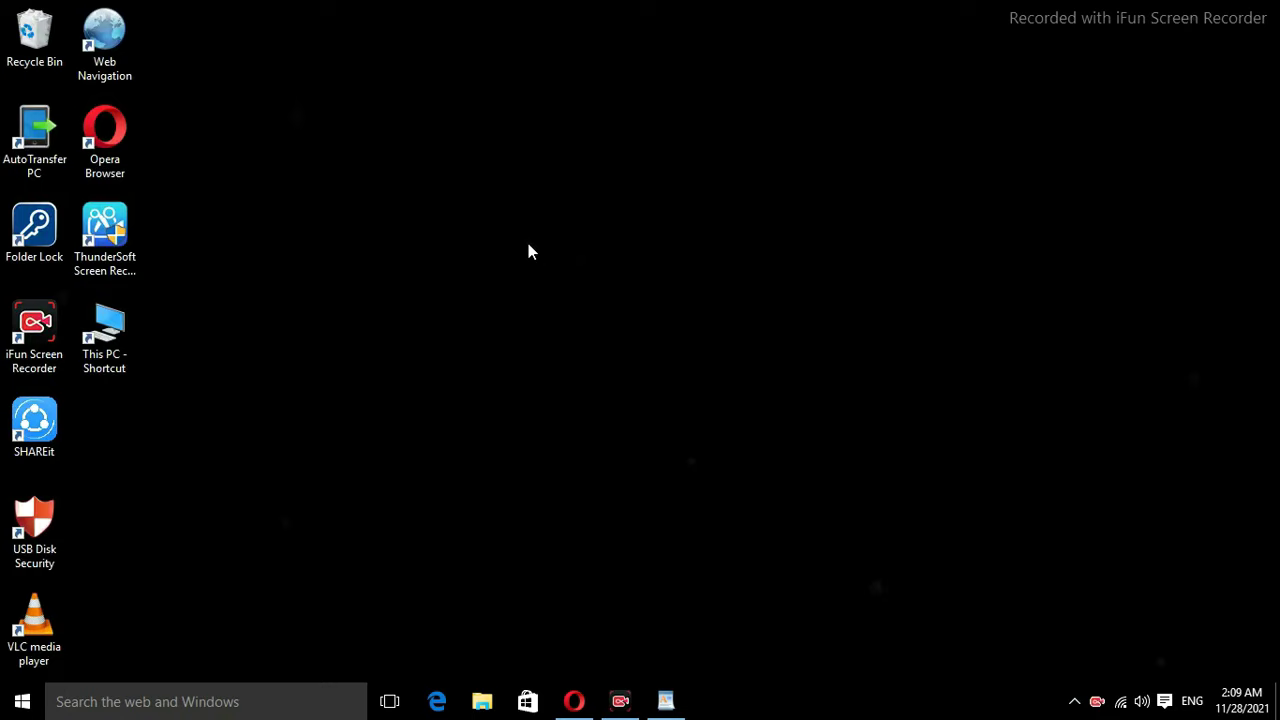
Step: Open the GTA SINGHAM RETURNS folder on Local Disk (C:) in File Explorer
{"action": "left_click", "coordinate": [482, 702]}
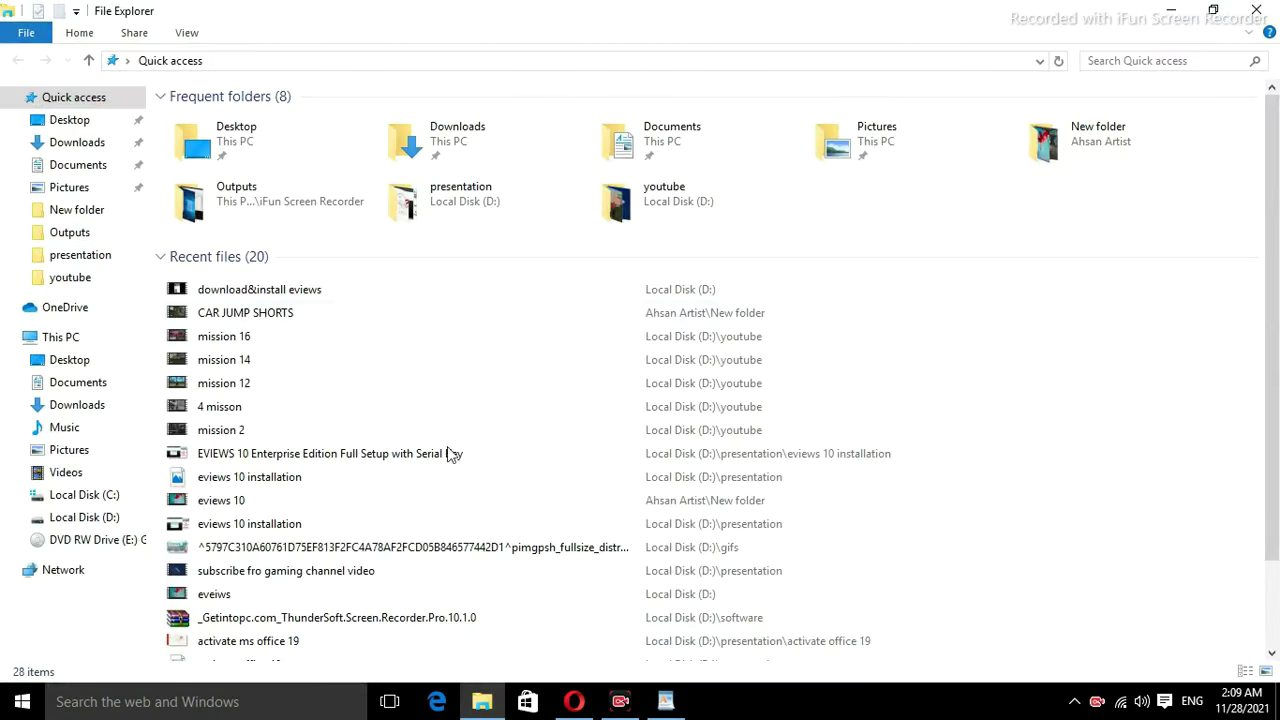
{"action": "left_click", "coordinate": [61, 337]}
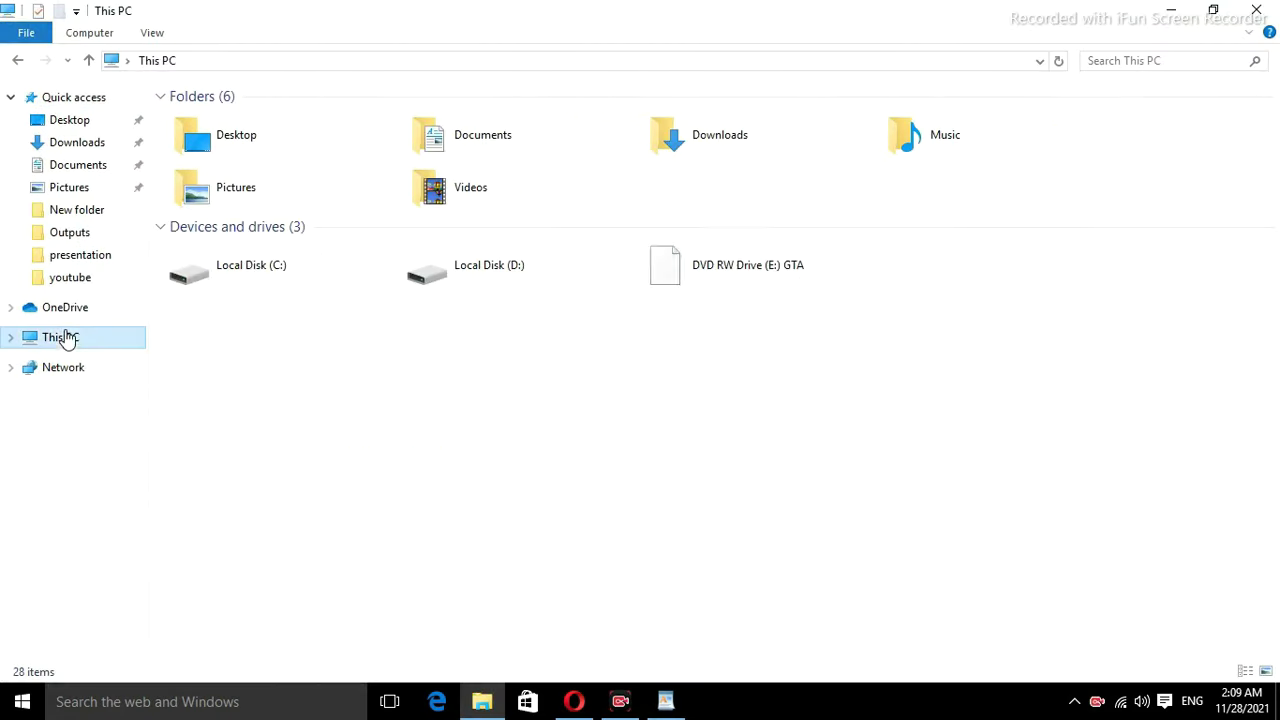
{"action": "double_click", "coordinate": [350, 296]}
{"action": "double_click", "coordinate": [280, 120]}
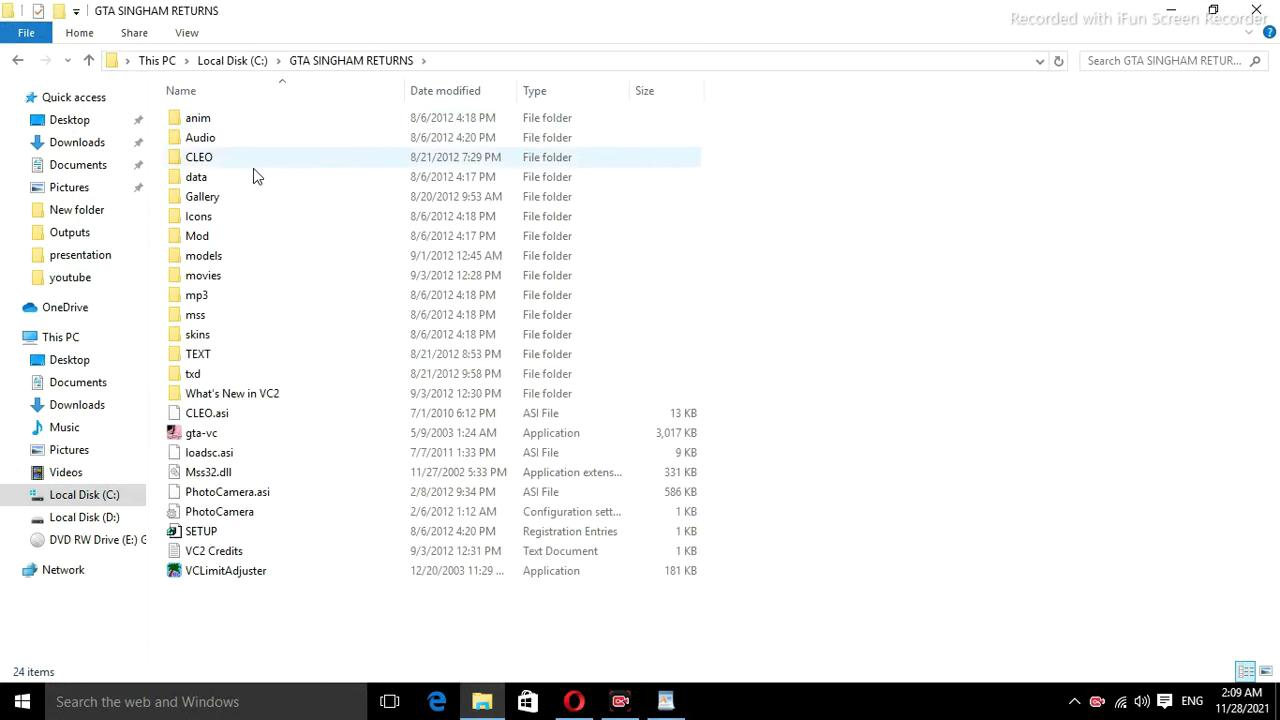
Step: Open the compatibility settings in the properties of the gta-vc application
{"action": "left_click", "coordinate": [201, 432]}
{"action": "right_click", "coordinate": [201, 433]}
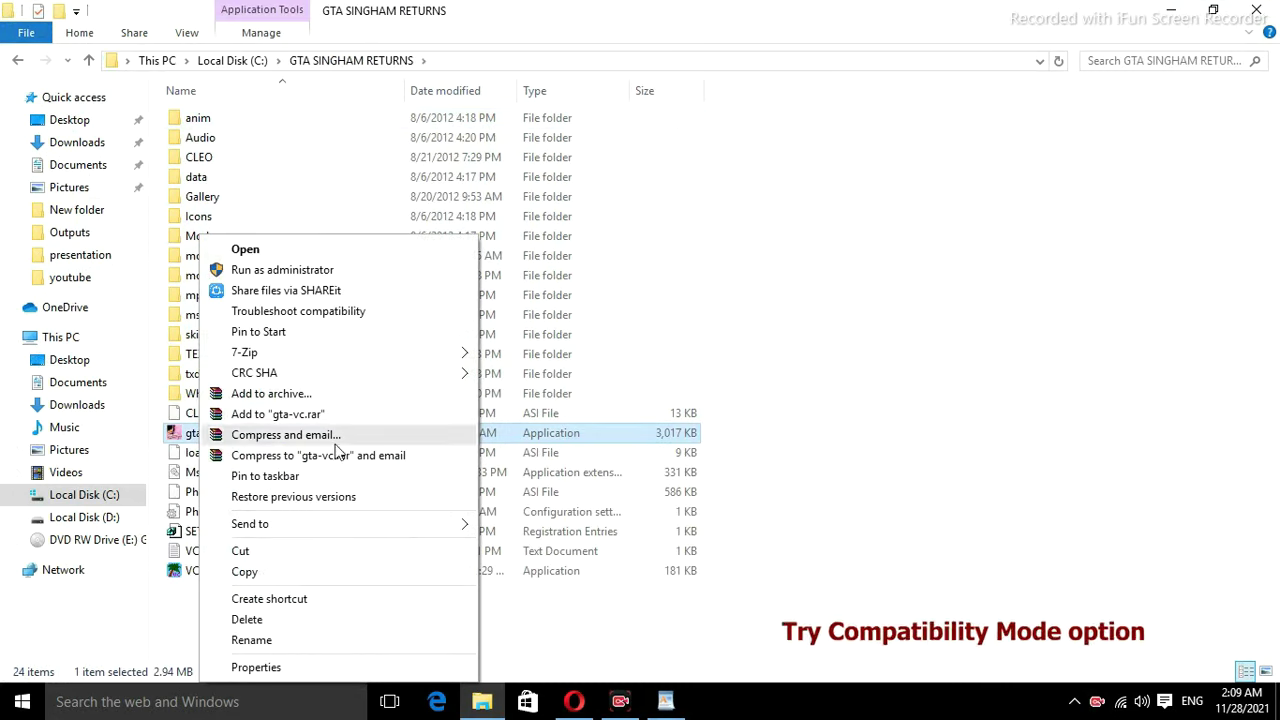
{"action": "left_click", "coordinate": [256, 667]}
{"action": "left_click_drag", "start_coordinate": [385, 217], "coordinate": [665, 79]}
{"action": "left_click", "coordinate": [577, 110]}
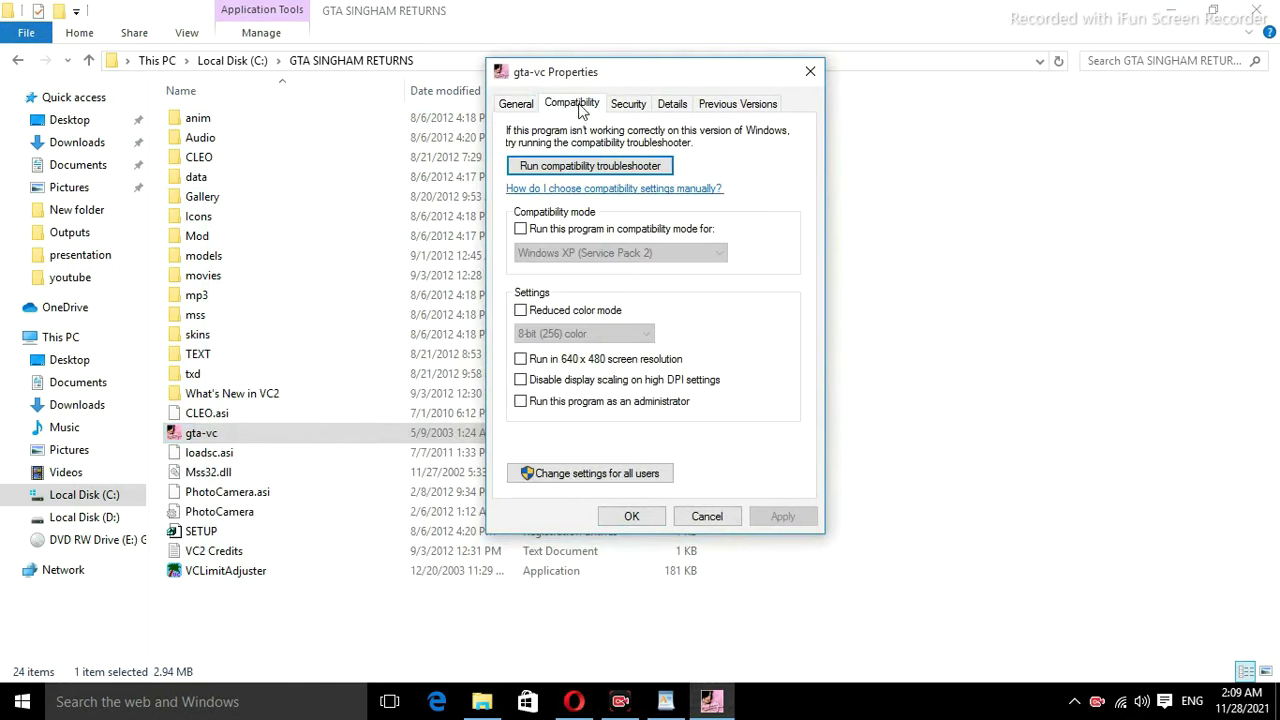
Step: Apply compatibility mode for Windows XP (Service Pack 2) to gta-vc, with 640 x 480 screen resolution and running as administrator enabled
{"action": "left_click", "coordinate": [521, 230]}
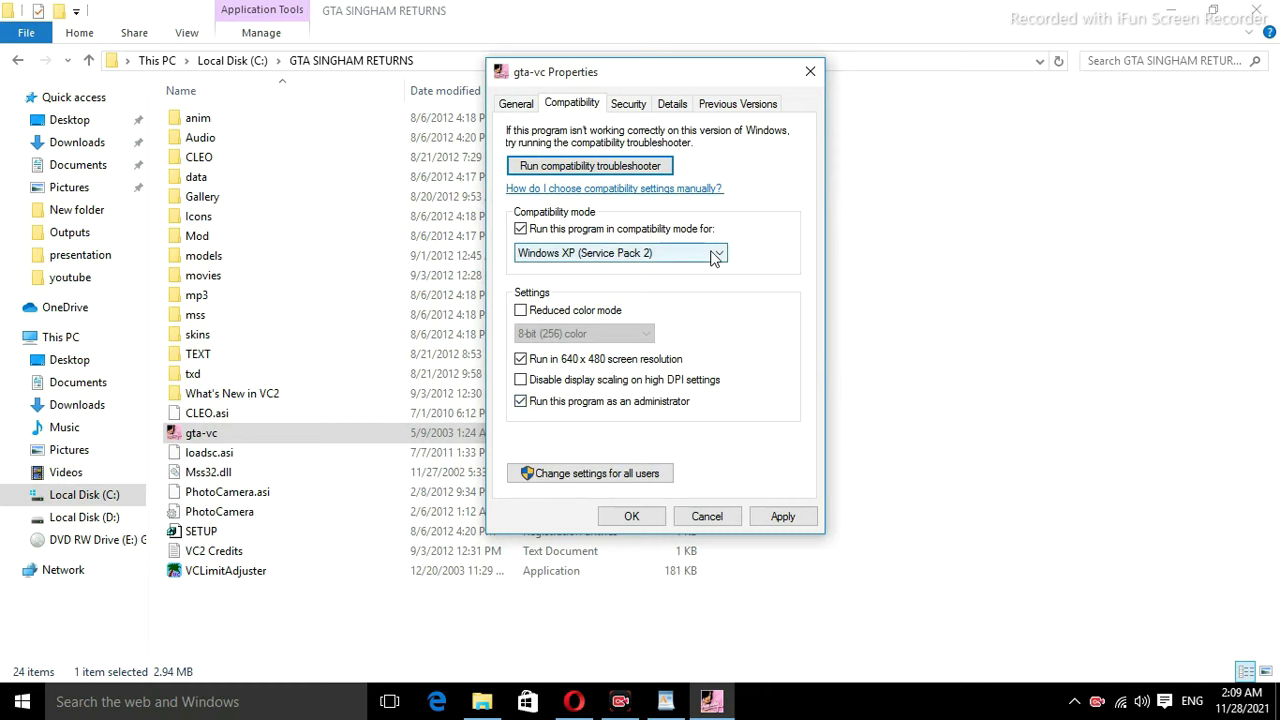
{"action": "left_click", "coordinate": [714, 257]}
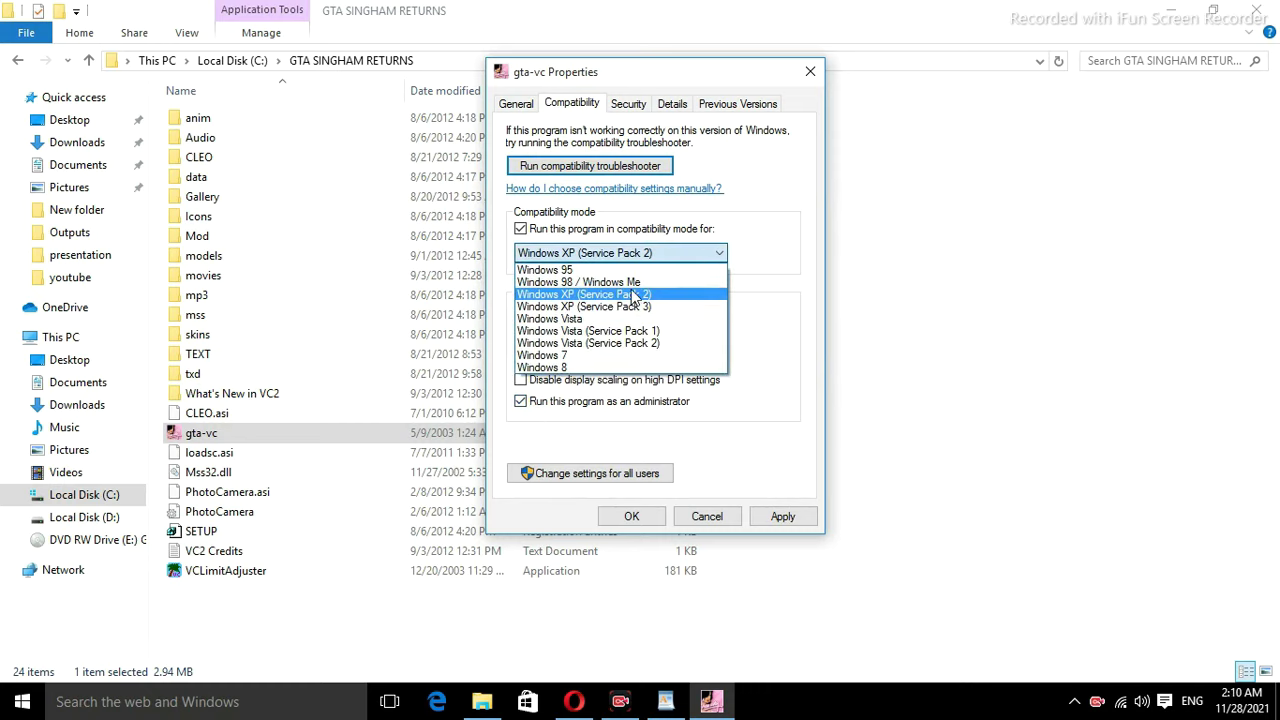
{"action": "left_click", "coordinate": [636, 294]}
{"action": "left_click", "coordinate": [783, 516]}
{"action": "left_click", "coordinate": [653, 521]}
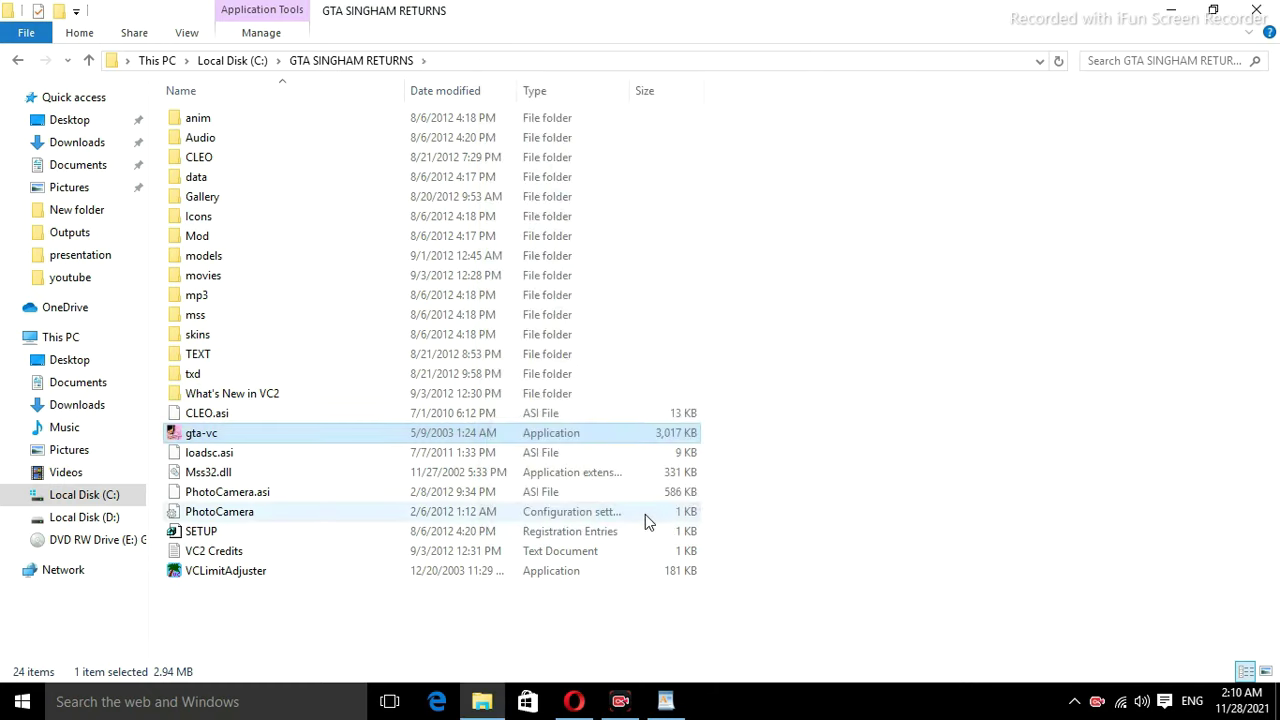
Step: Refresh the folder, launch gta-vc to test the compatibility settings, and dismiss its message
{"action": "right_click", "coordinate": [811, 273]}
{"action": "left_click", "coordinate": [855, 349]}
{"action": "left_click", "coordinate": [195, 435]}
{"action": "right_click", "coordinate": [195, 440]}
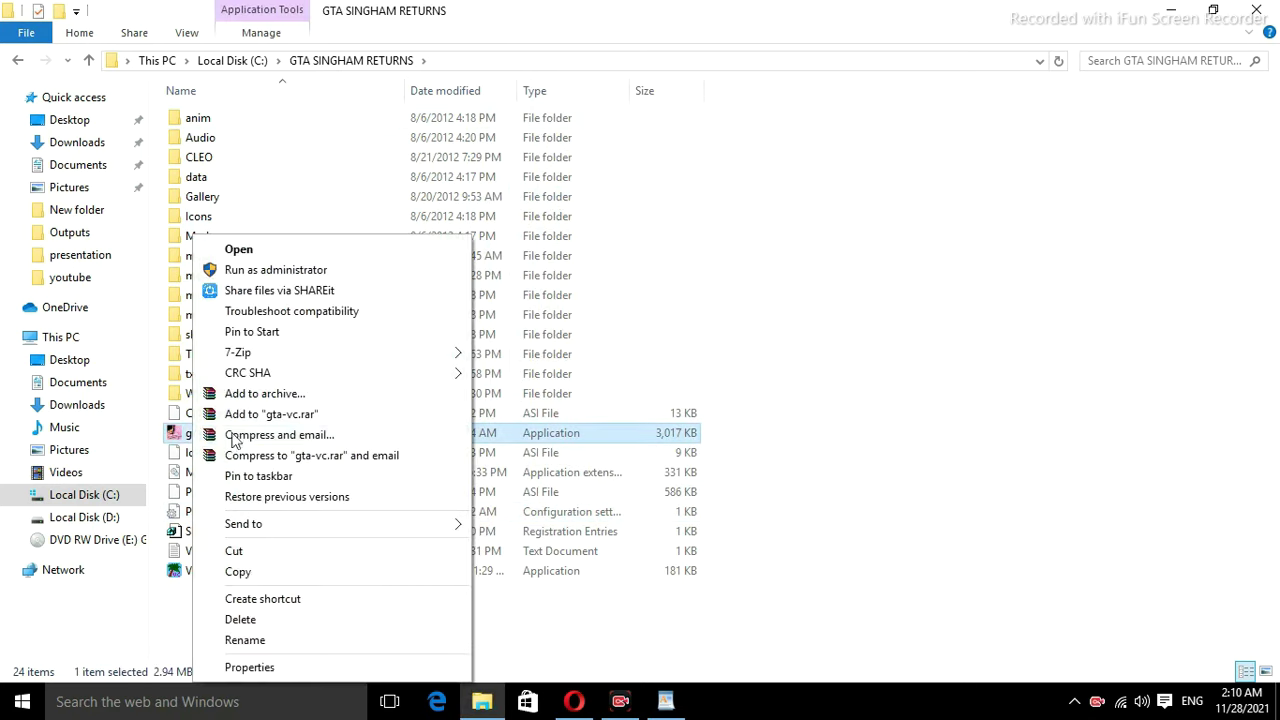
{"action": "left_click", "coordinate": [280, 250]}
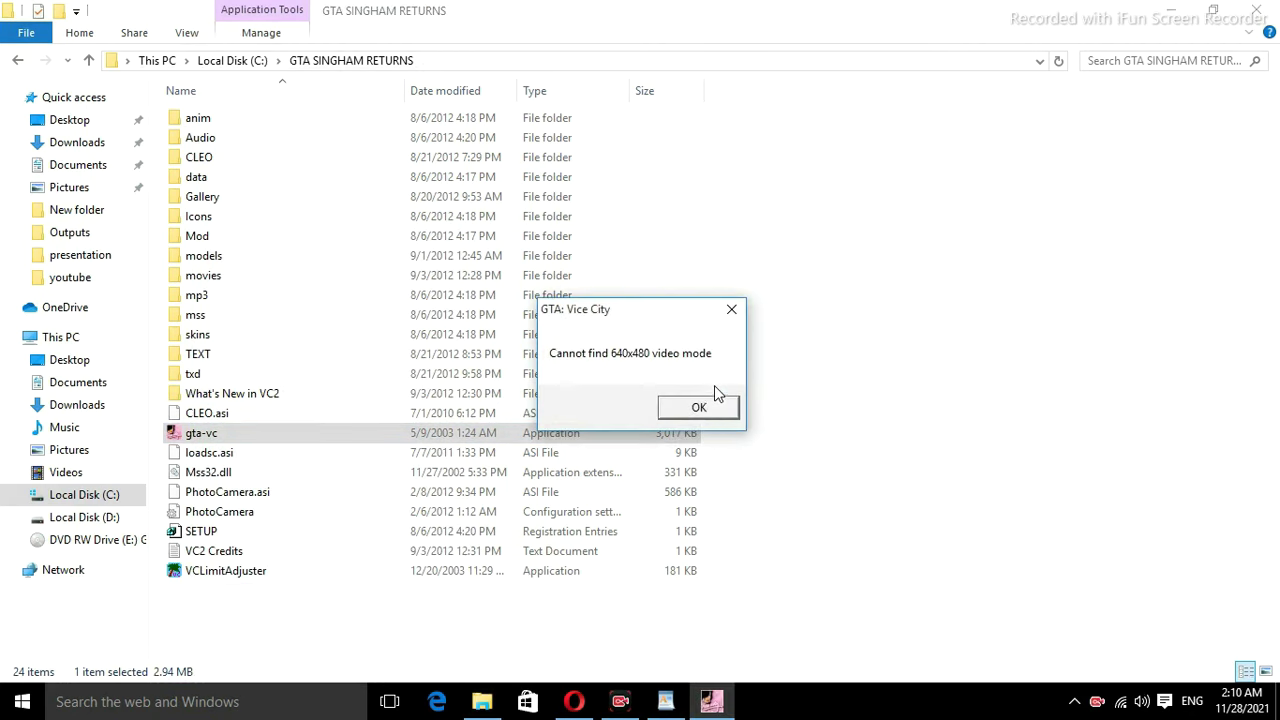
{"action": "left_click", "coordinate": [699, 409]}
Step: Set gta-vc's compatibility mode to Windows XP (Service Pack 3) with running as administrator turned off, and apply the settings
{"action": "right_click", "coordinate": [193, 435]}
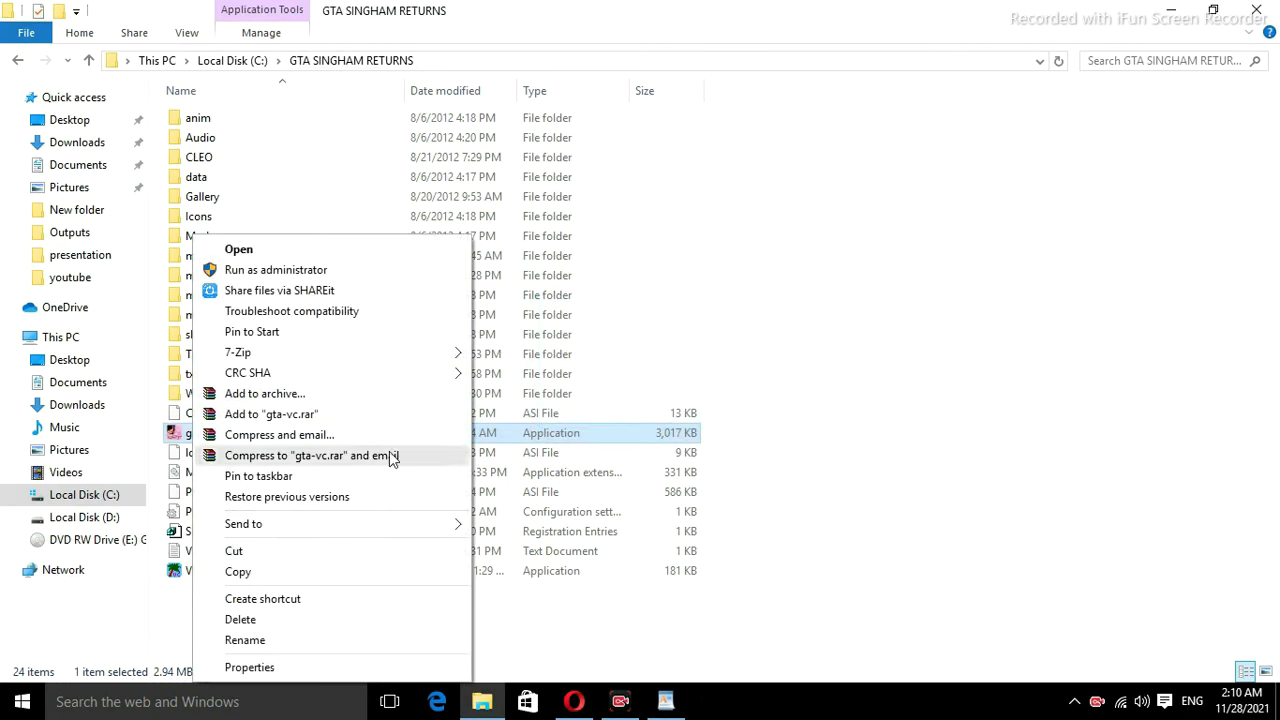
{"action": "left_click", "coordinate": [250, 667]}
{"action": "left_click_drag", "start_coordinate": [346, 214], "coordinate": [618, 70]}
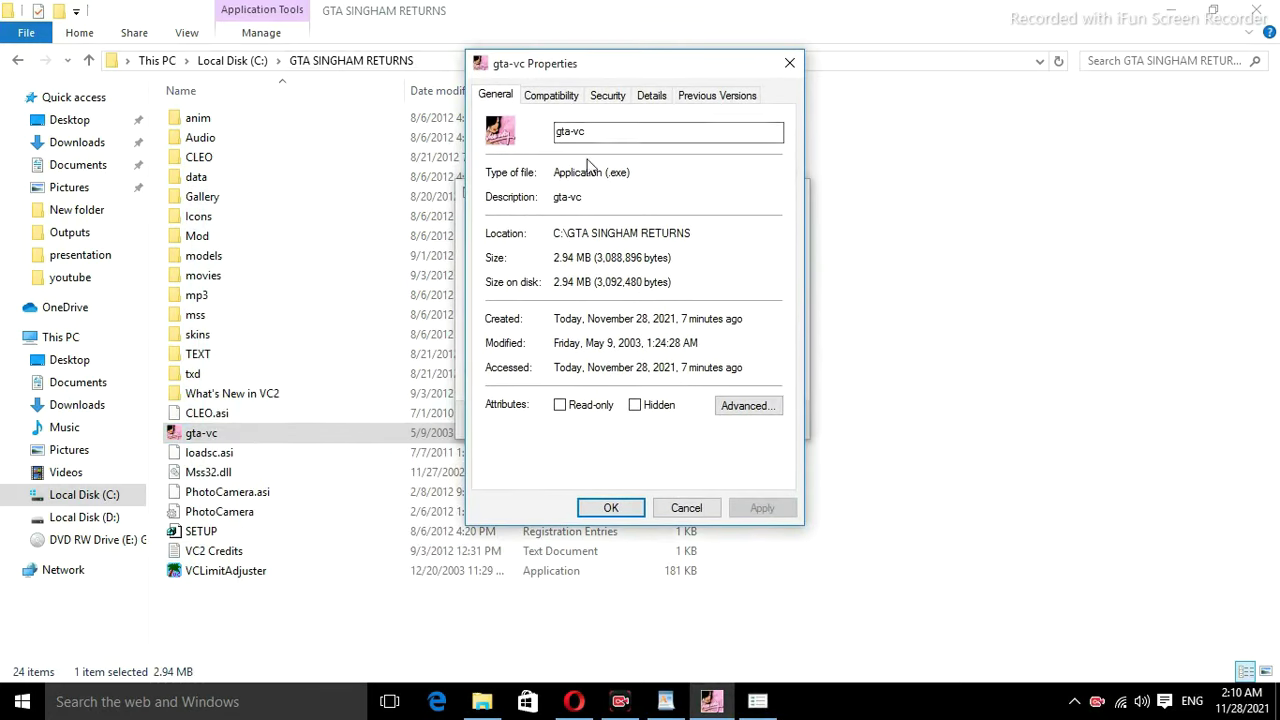
{"action": "left_click", "coordinate": [562, 98]}
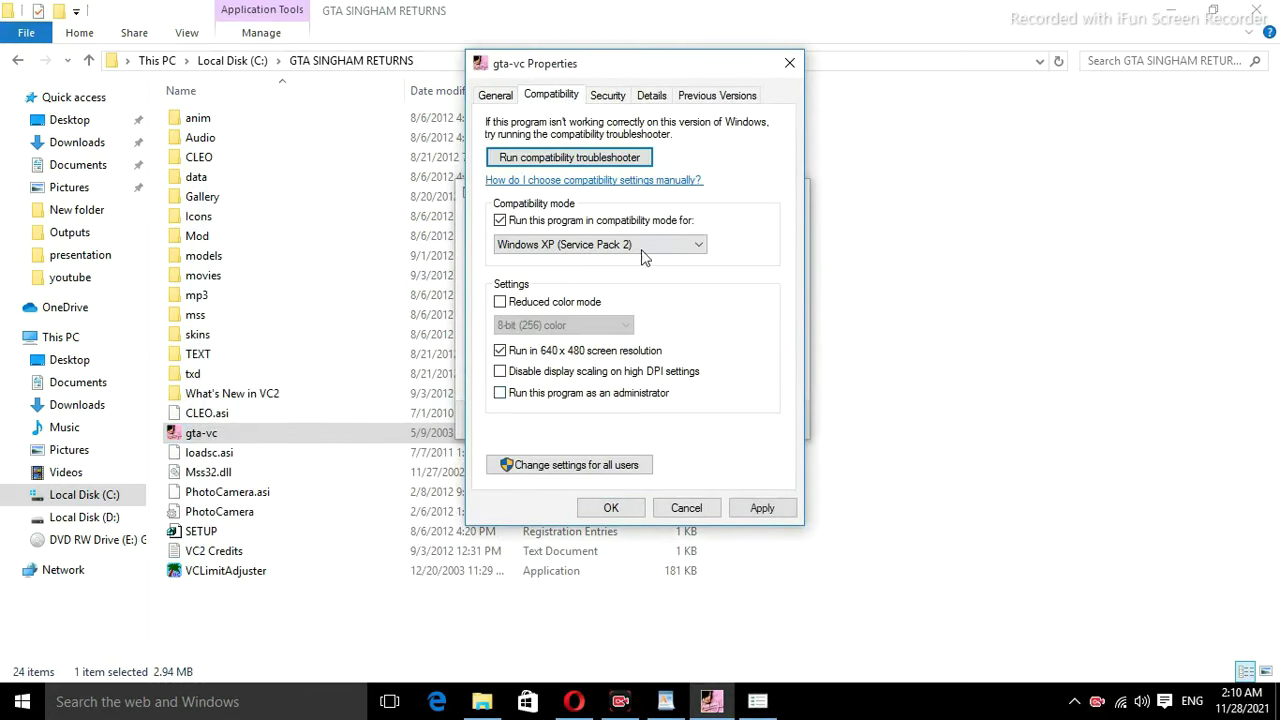
{"action": "left_click", "coordinate": [672, 248]}
{"action": "left_click", "coordinate": [608, 298]}
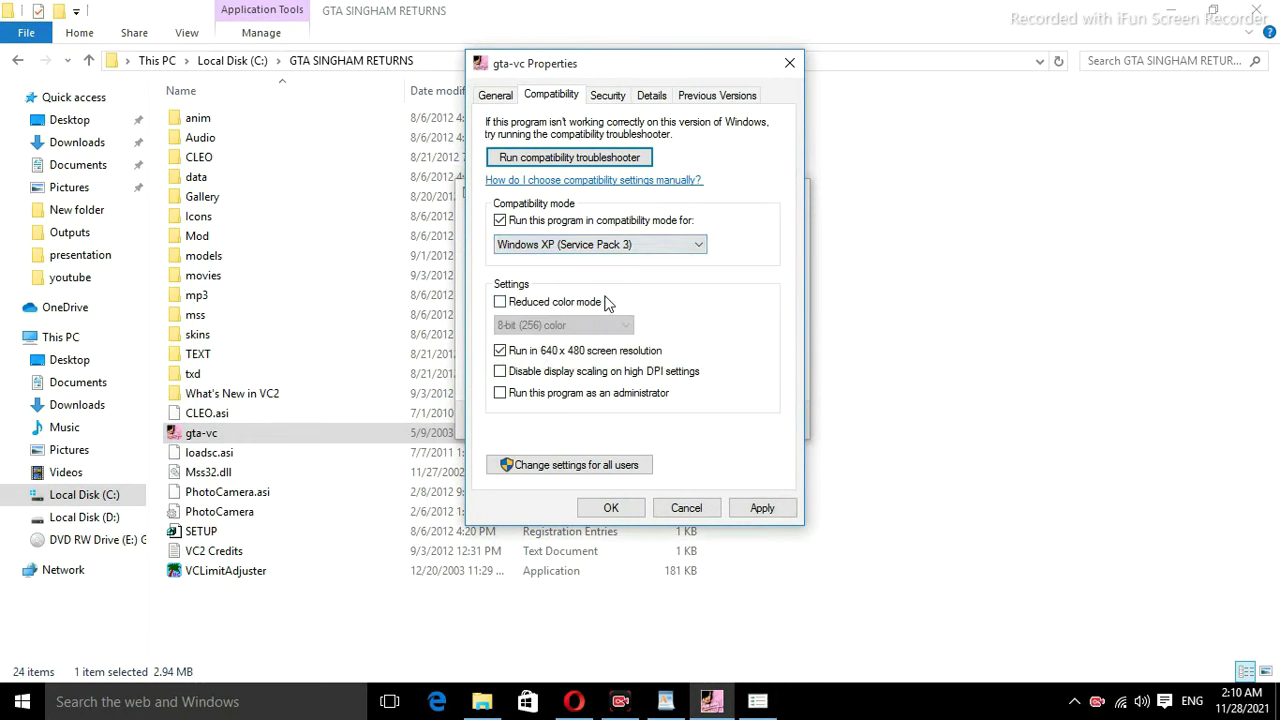
{"action": "left_click", "coordinate": [740, 514]}
{"action": "left_click", "coordinate": [611, 508]}
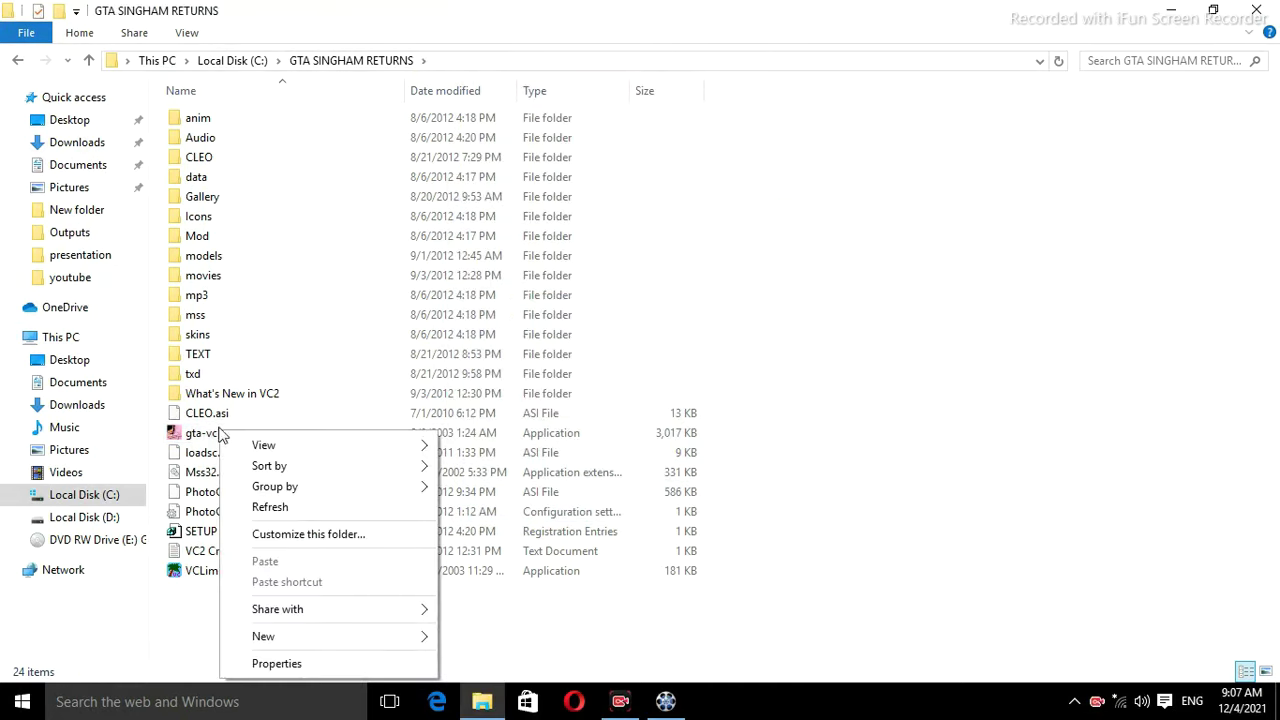
Step: Launch the gta-vc application from the GTA SINGHAM RETURNS folder and start a new game
{"action": "left_click", "coordinate": [199, 438]}
{"action": "right_click", "coordinate": [196, 437]}
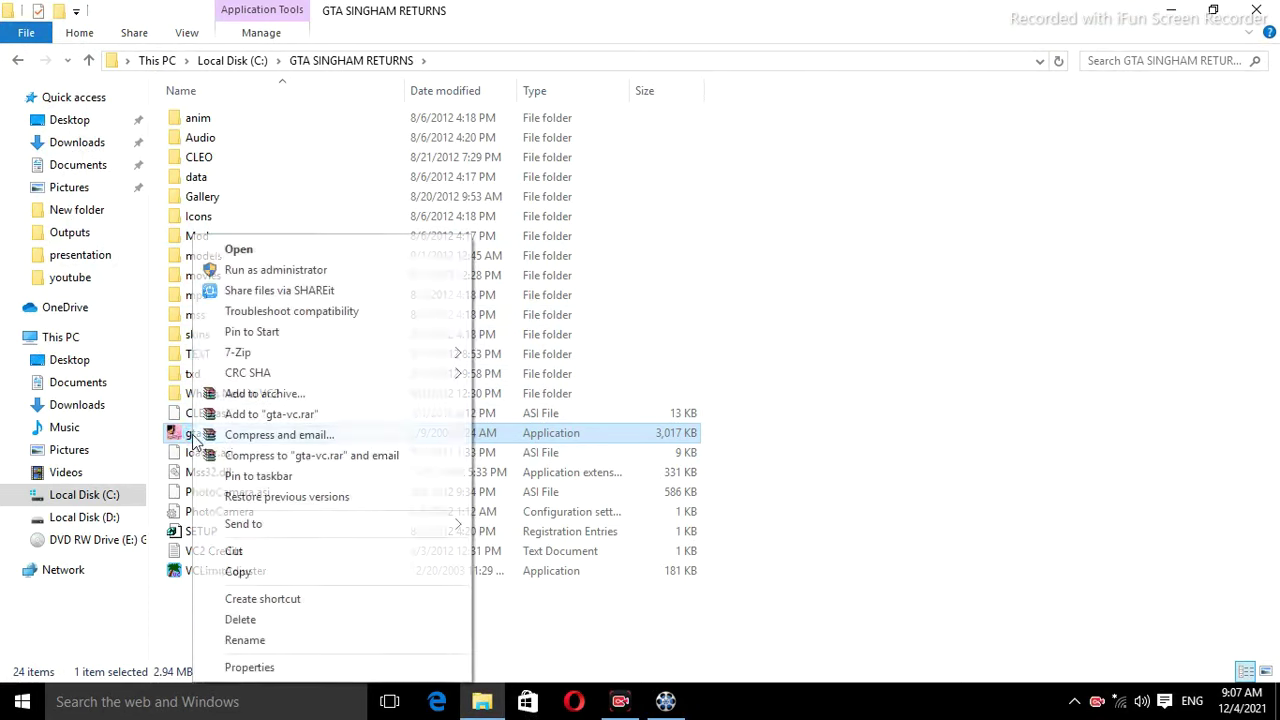
{"action": "left_click", "coordinate": [284, 251]}
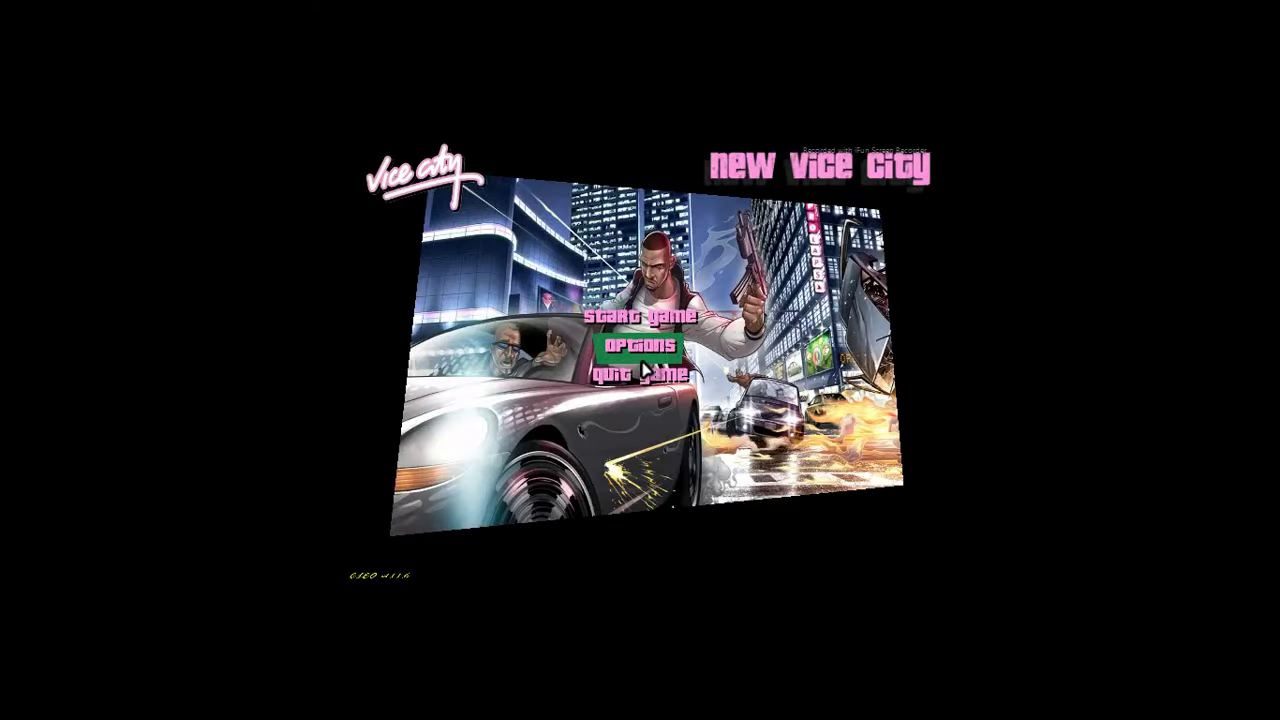
{"action": "key", "text": "Up"}
{"action": "key", "text": "Return"}
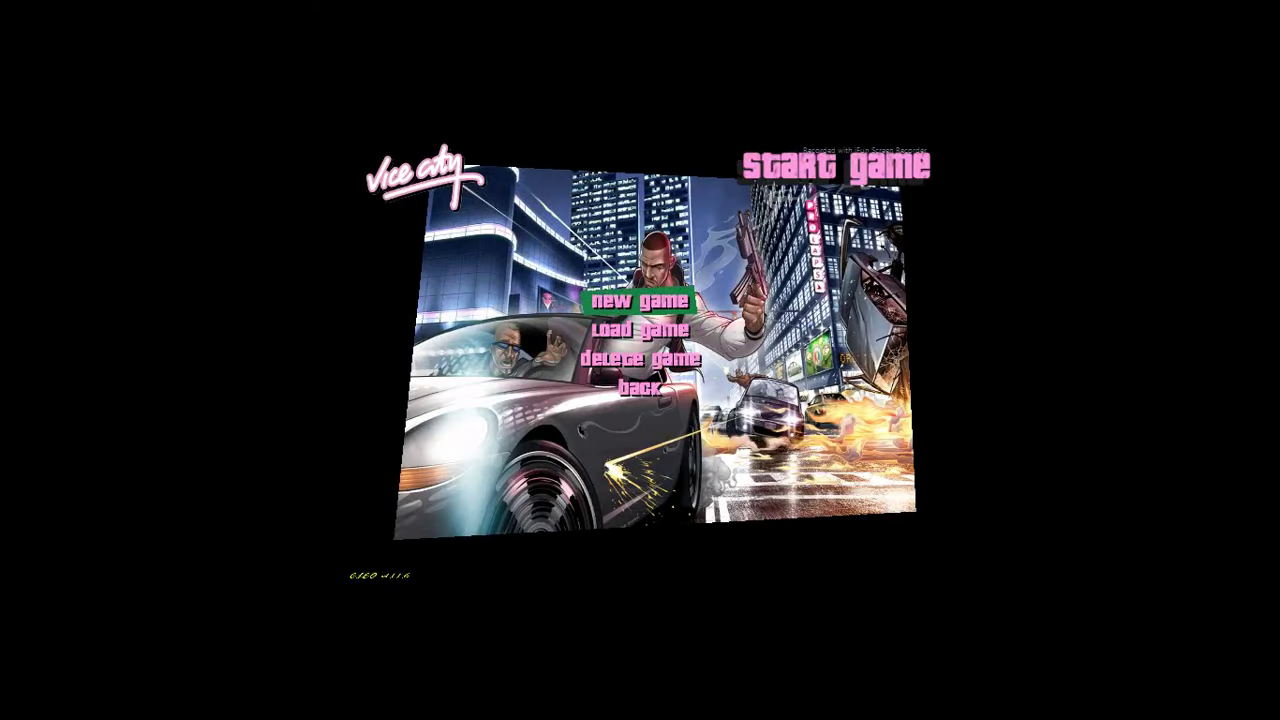
{"action": "key", "text": "Return"}
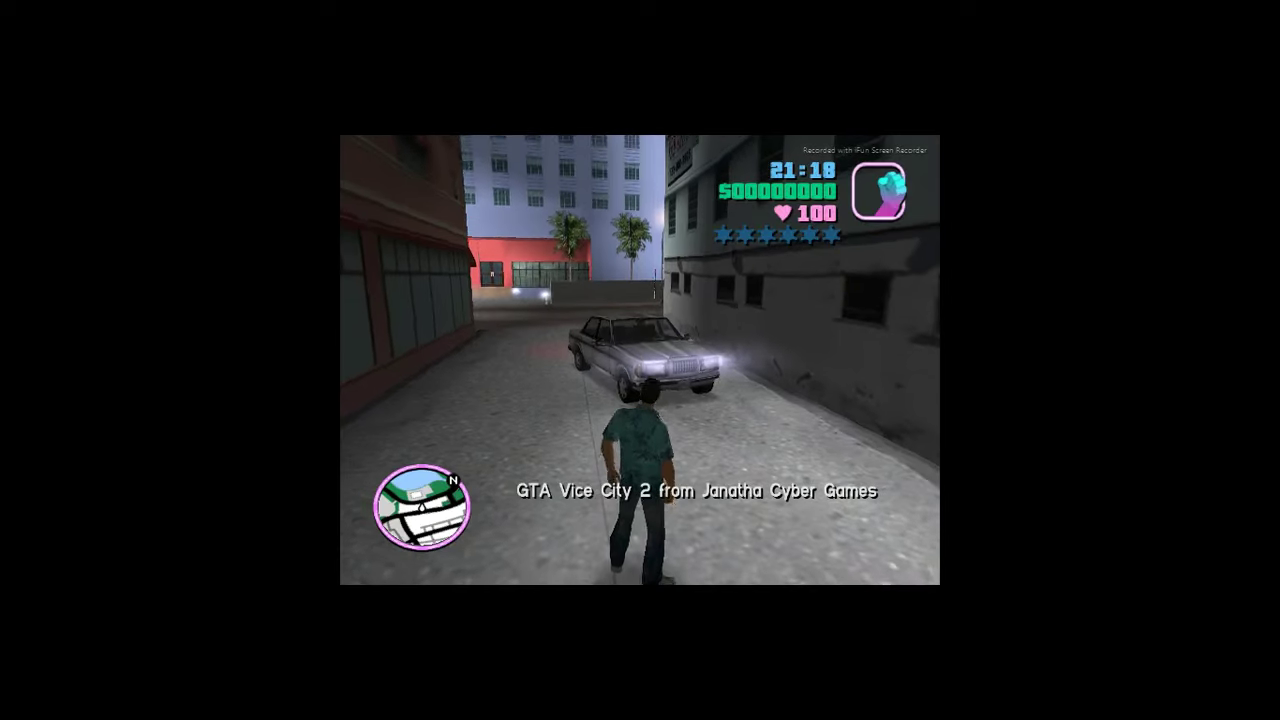
{"action": "key", "text": "w"}
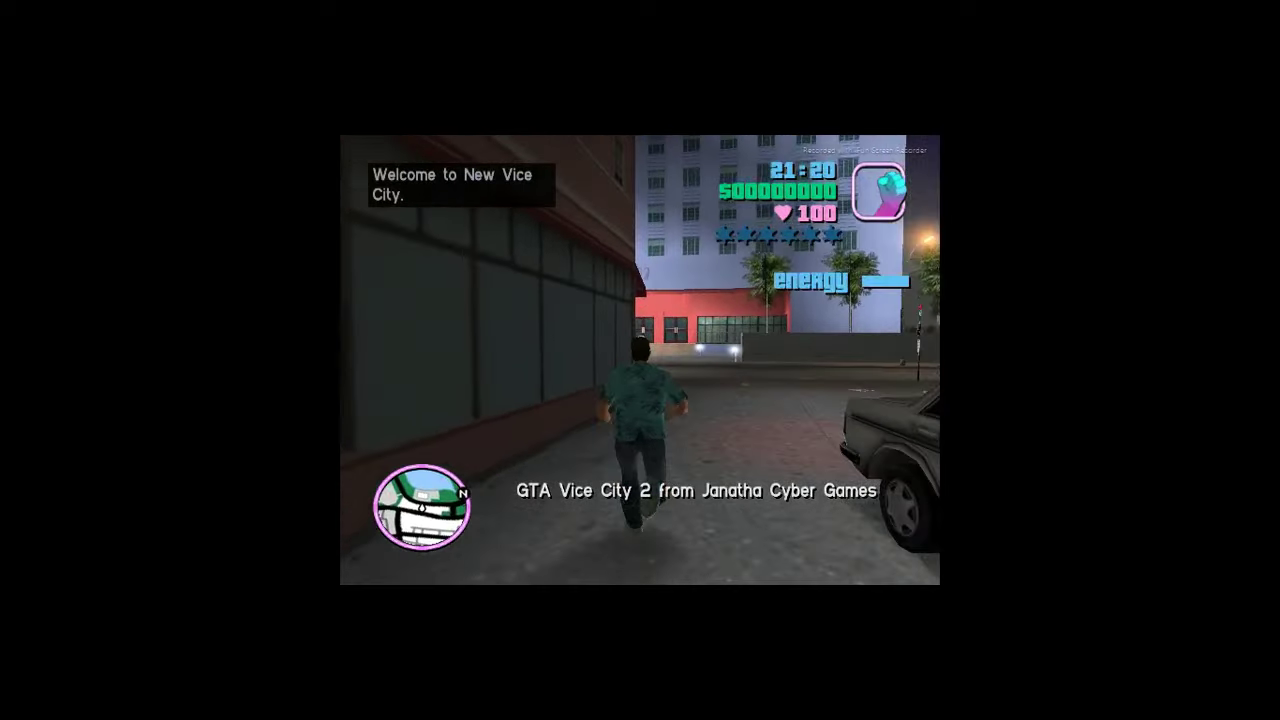
{"action": "key", "text": "w"}
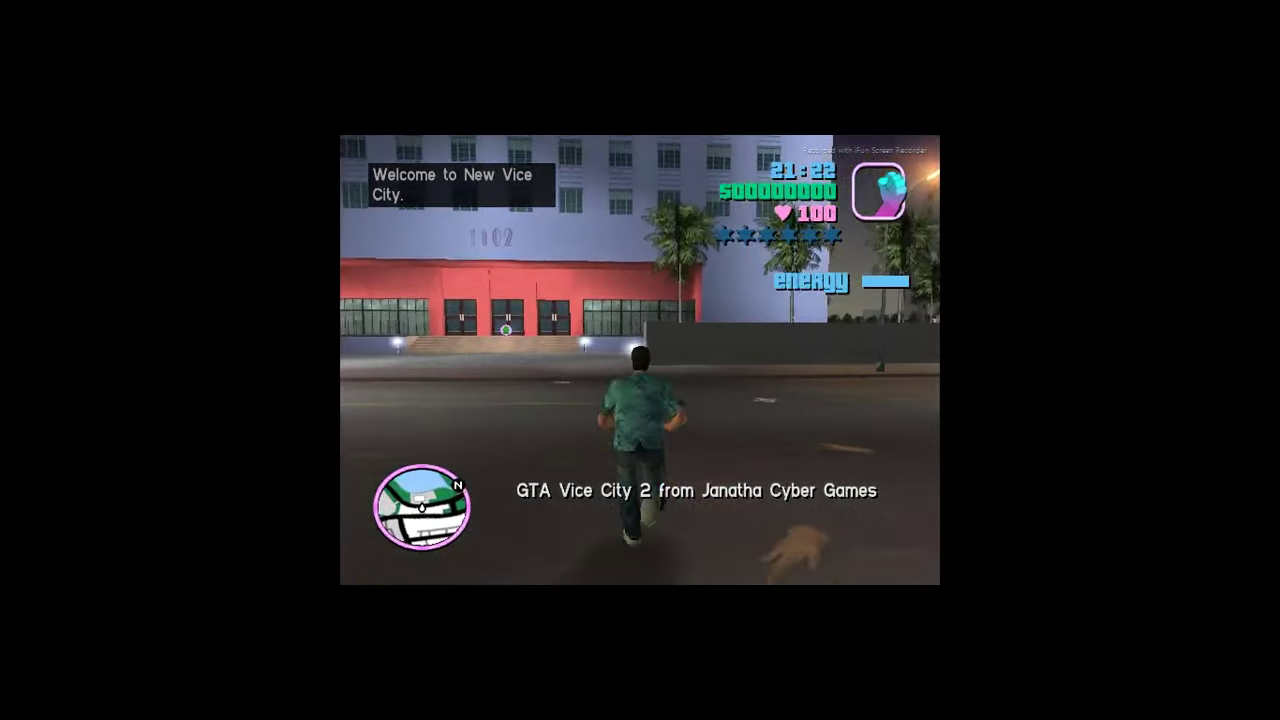
{"action": "key", "text": "w"}
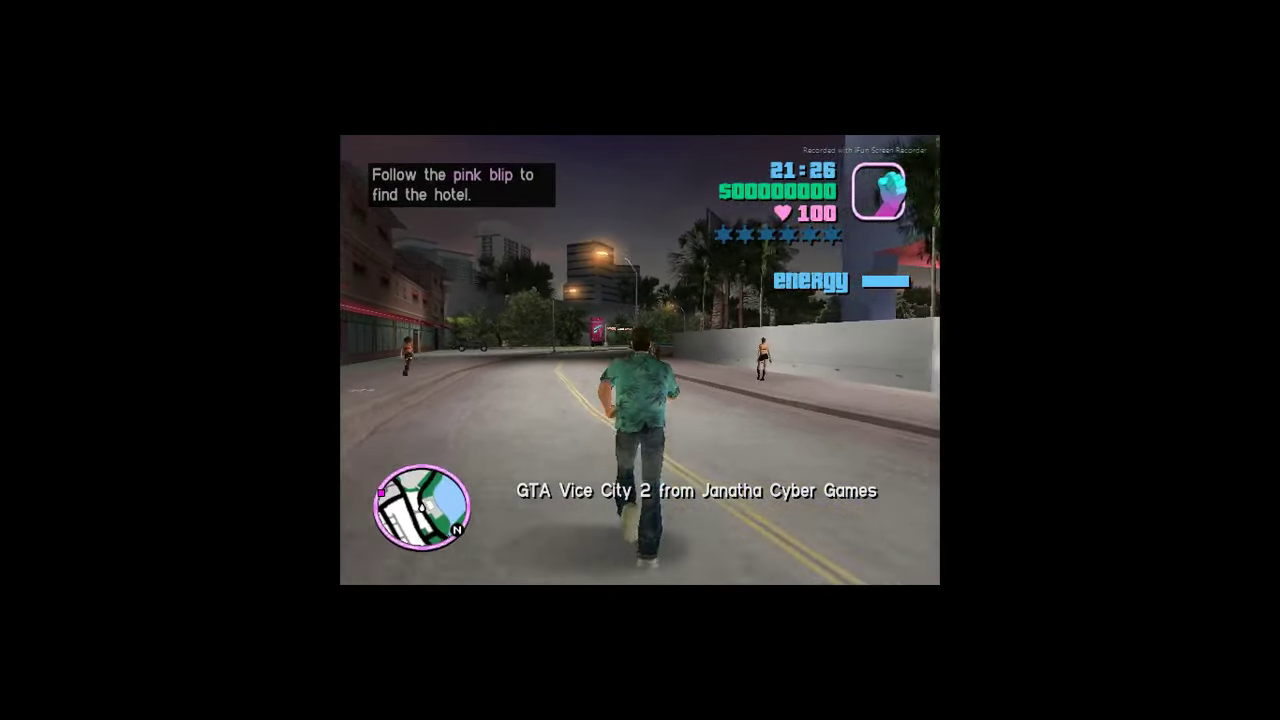
{"action": "key", "text": "w"}
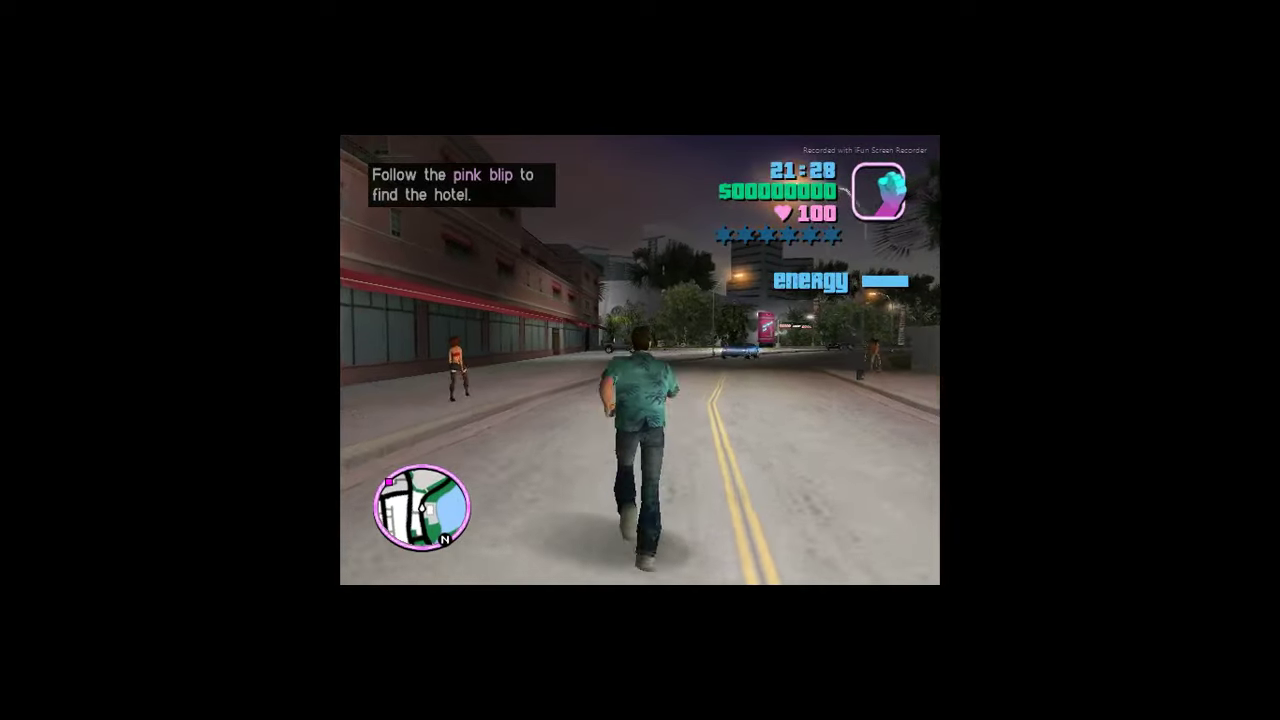
{"action": "key", "text": "w"}
{"action": "key", "text": "w"}
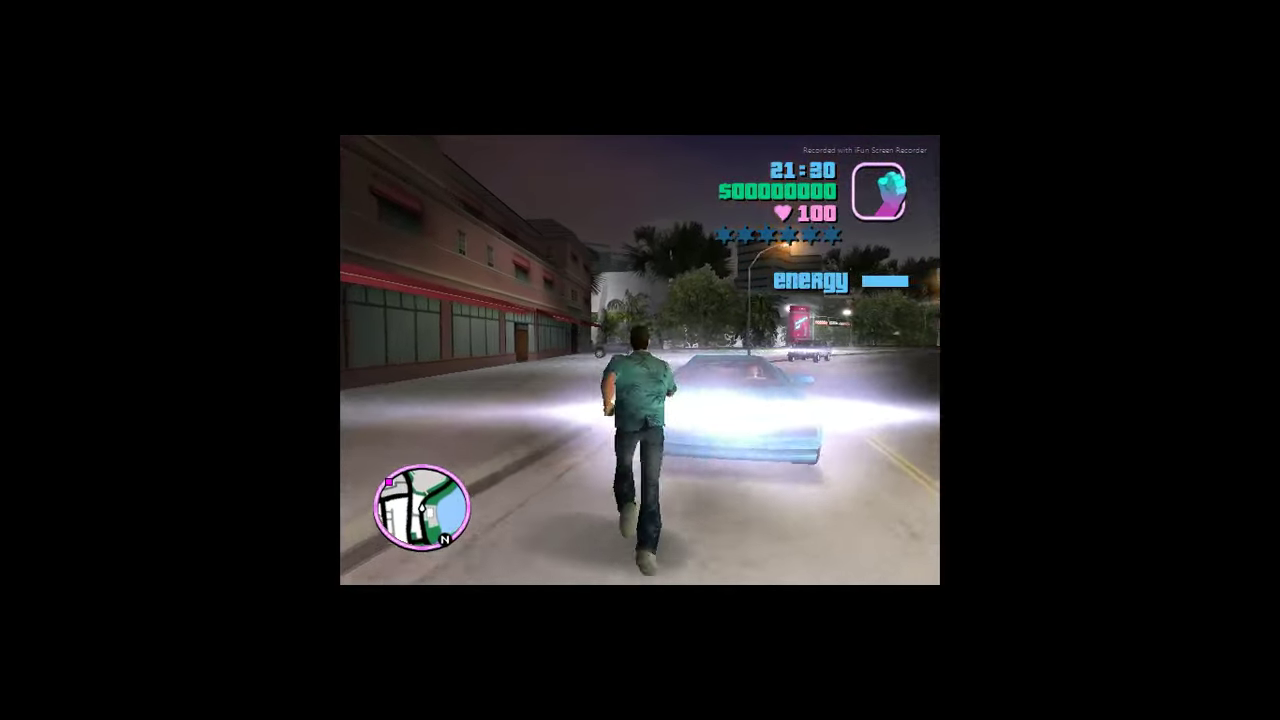
{"action": "key", "text": "f"}
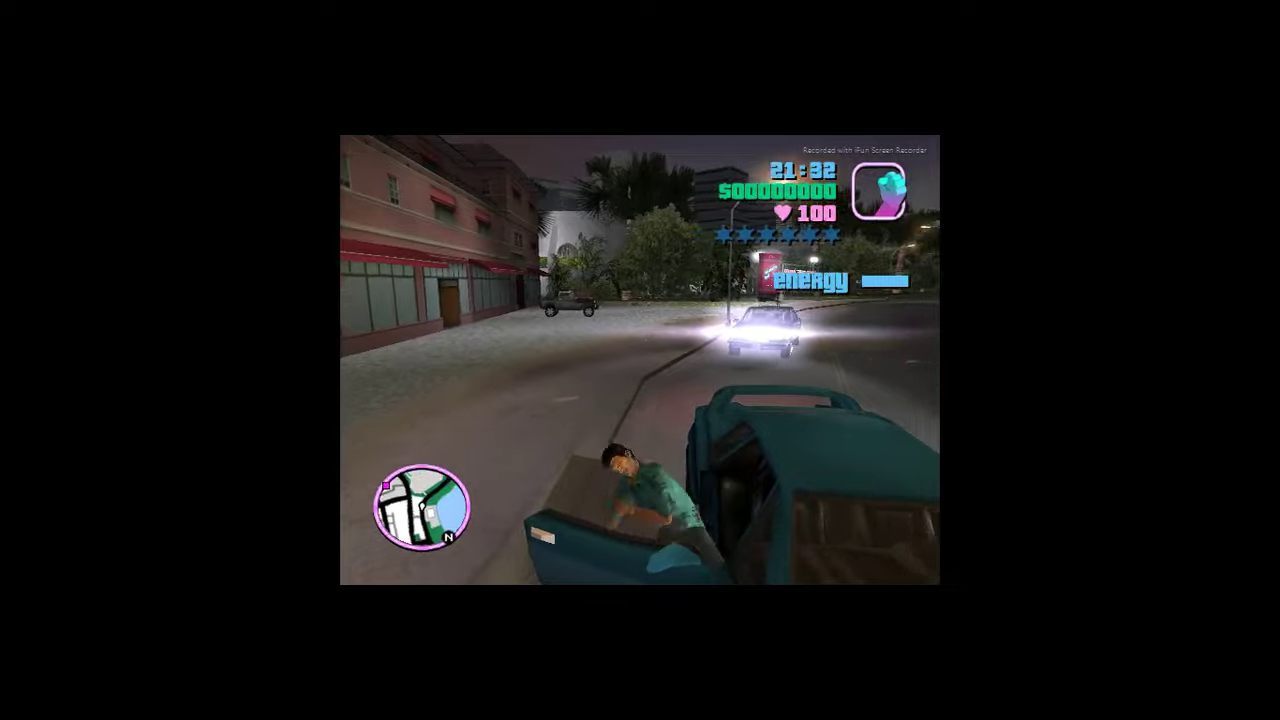
{"action": "key", "text": "w"}
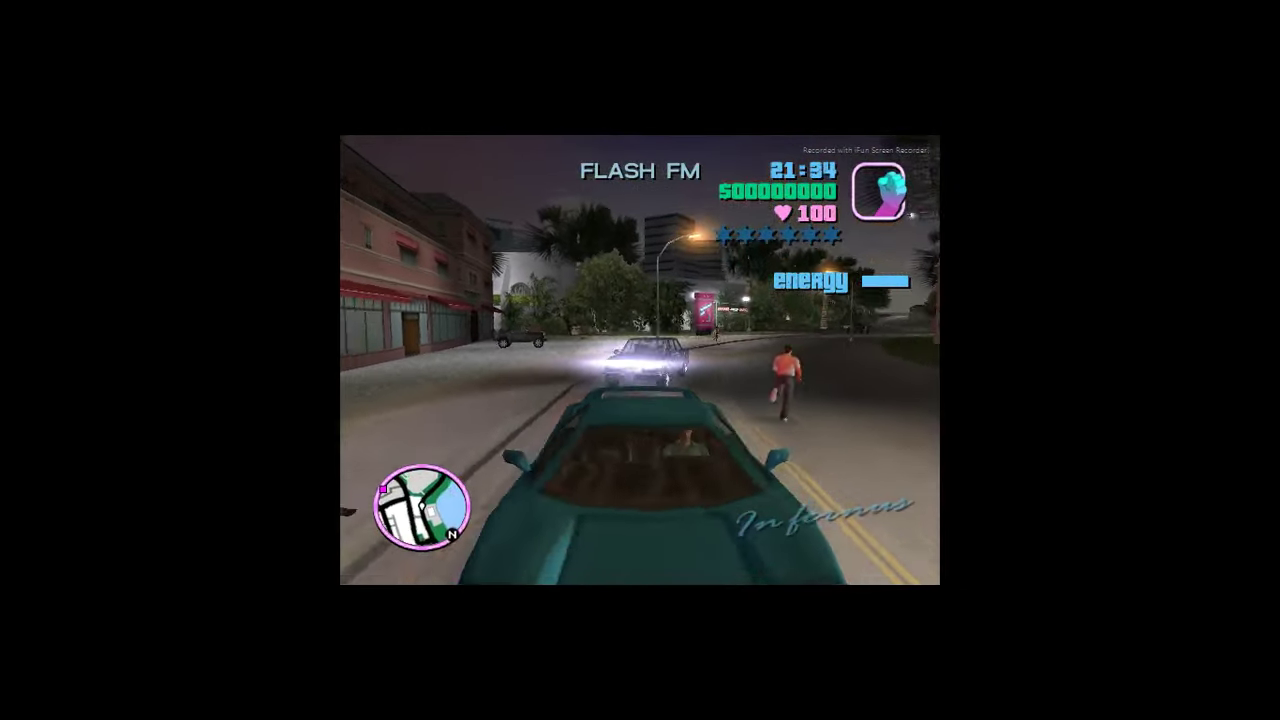
{"action": "key", "text": "w"}
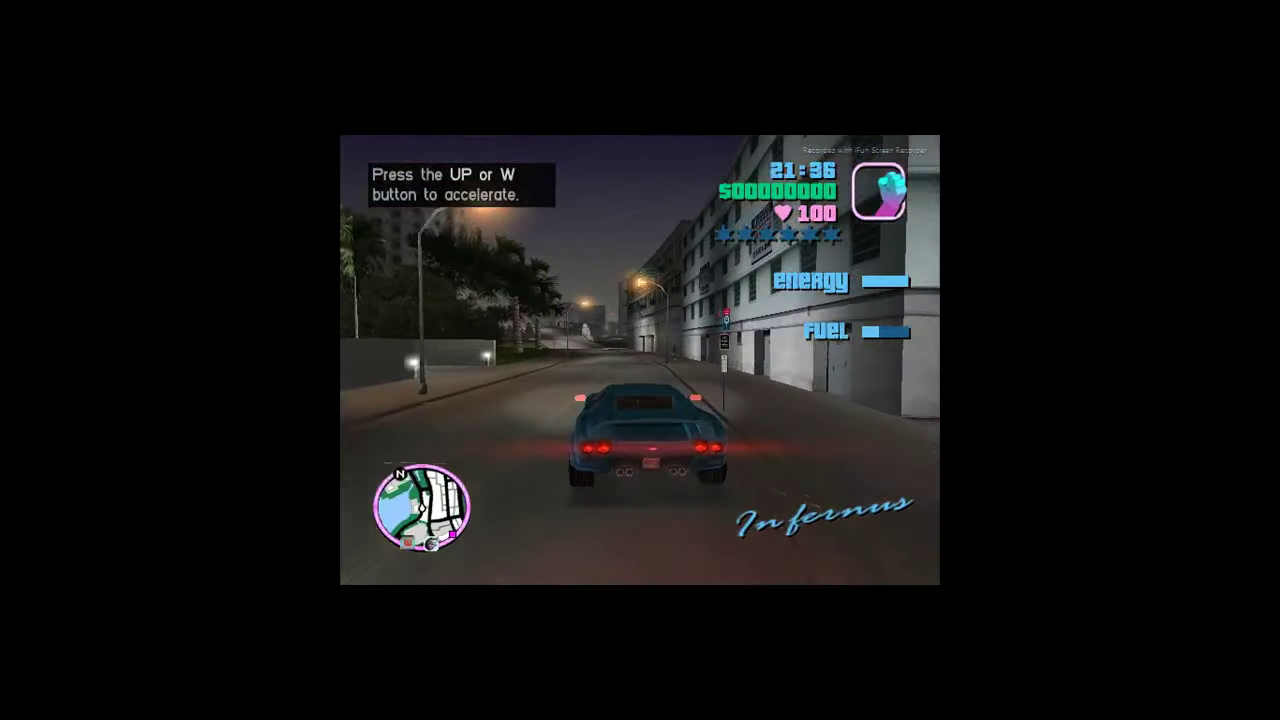
{"action": "key", "text": "w"}
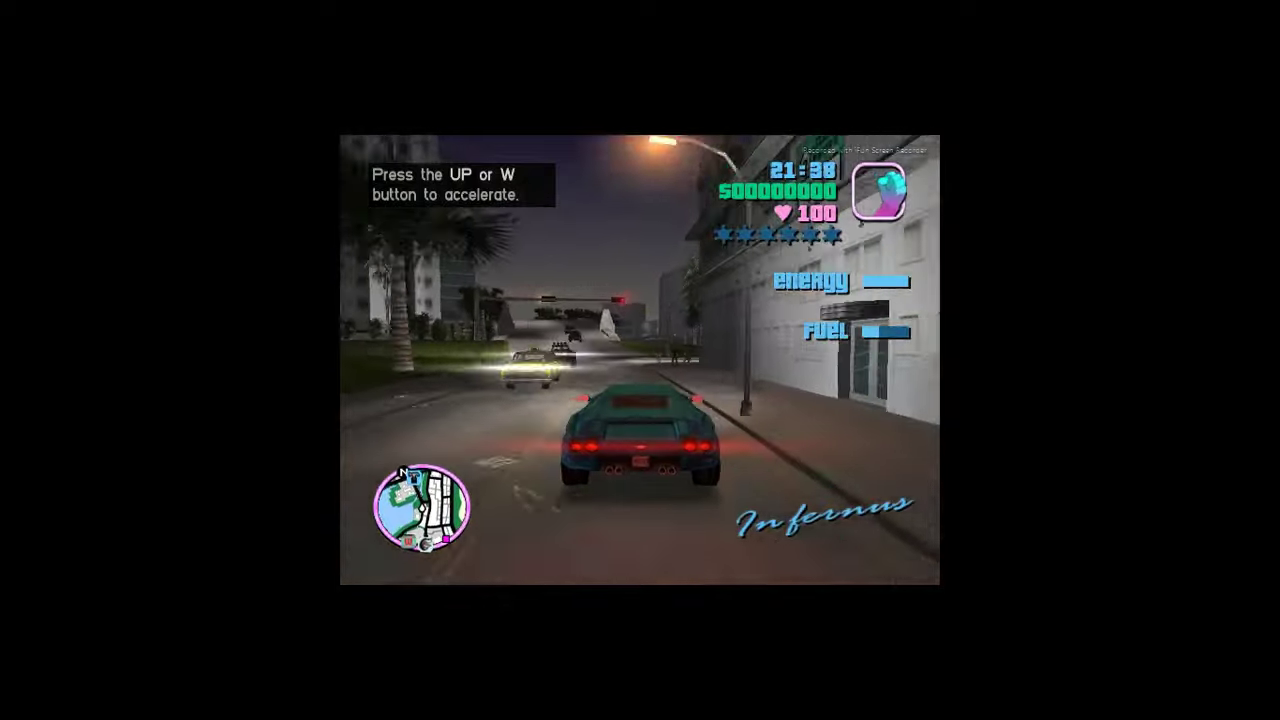
{"action": "key", "text": "w"}
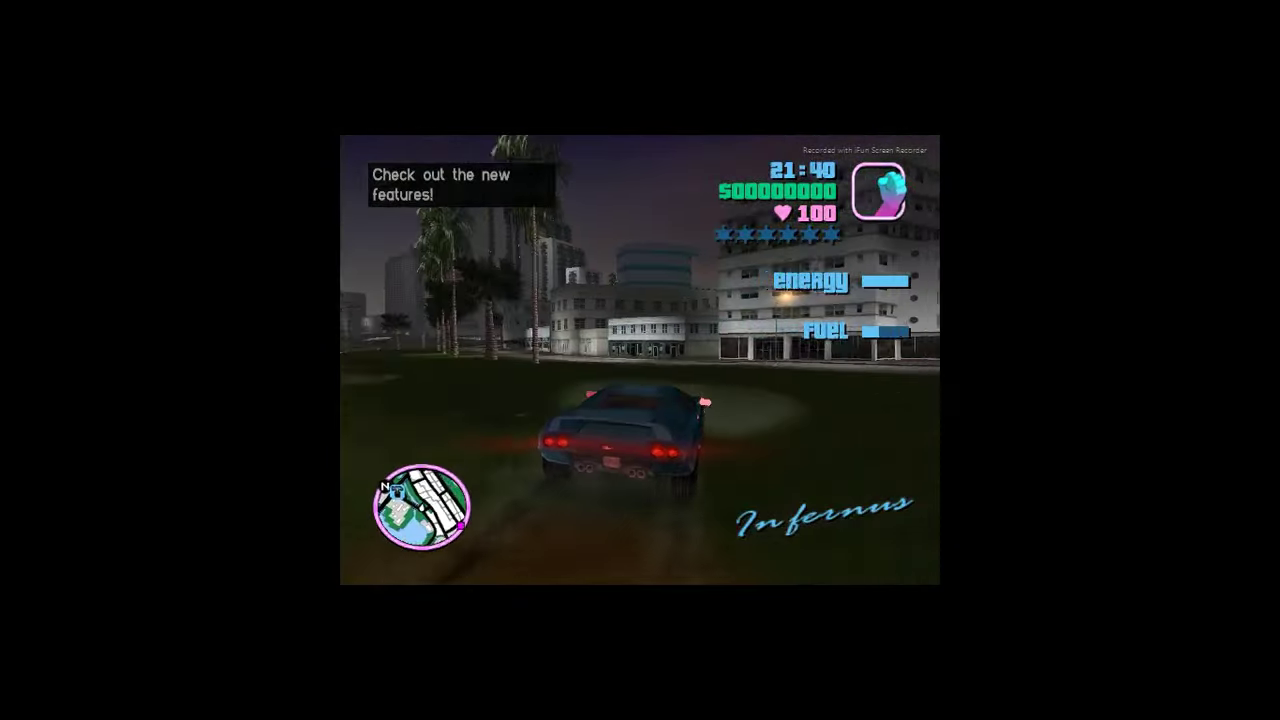